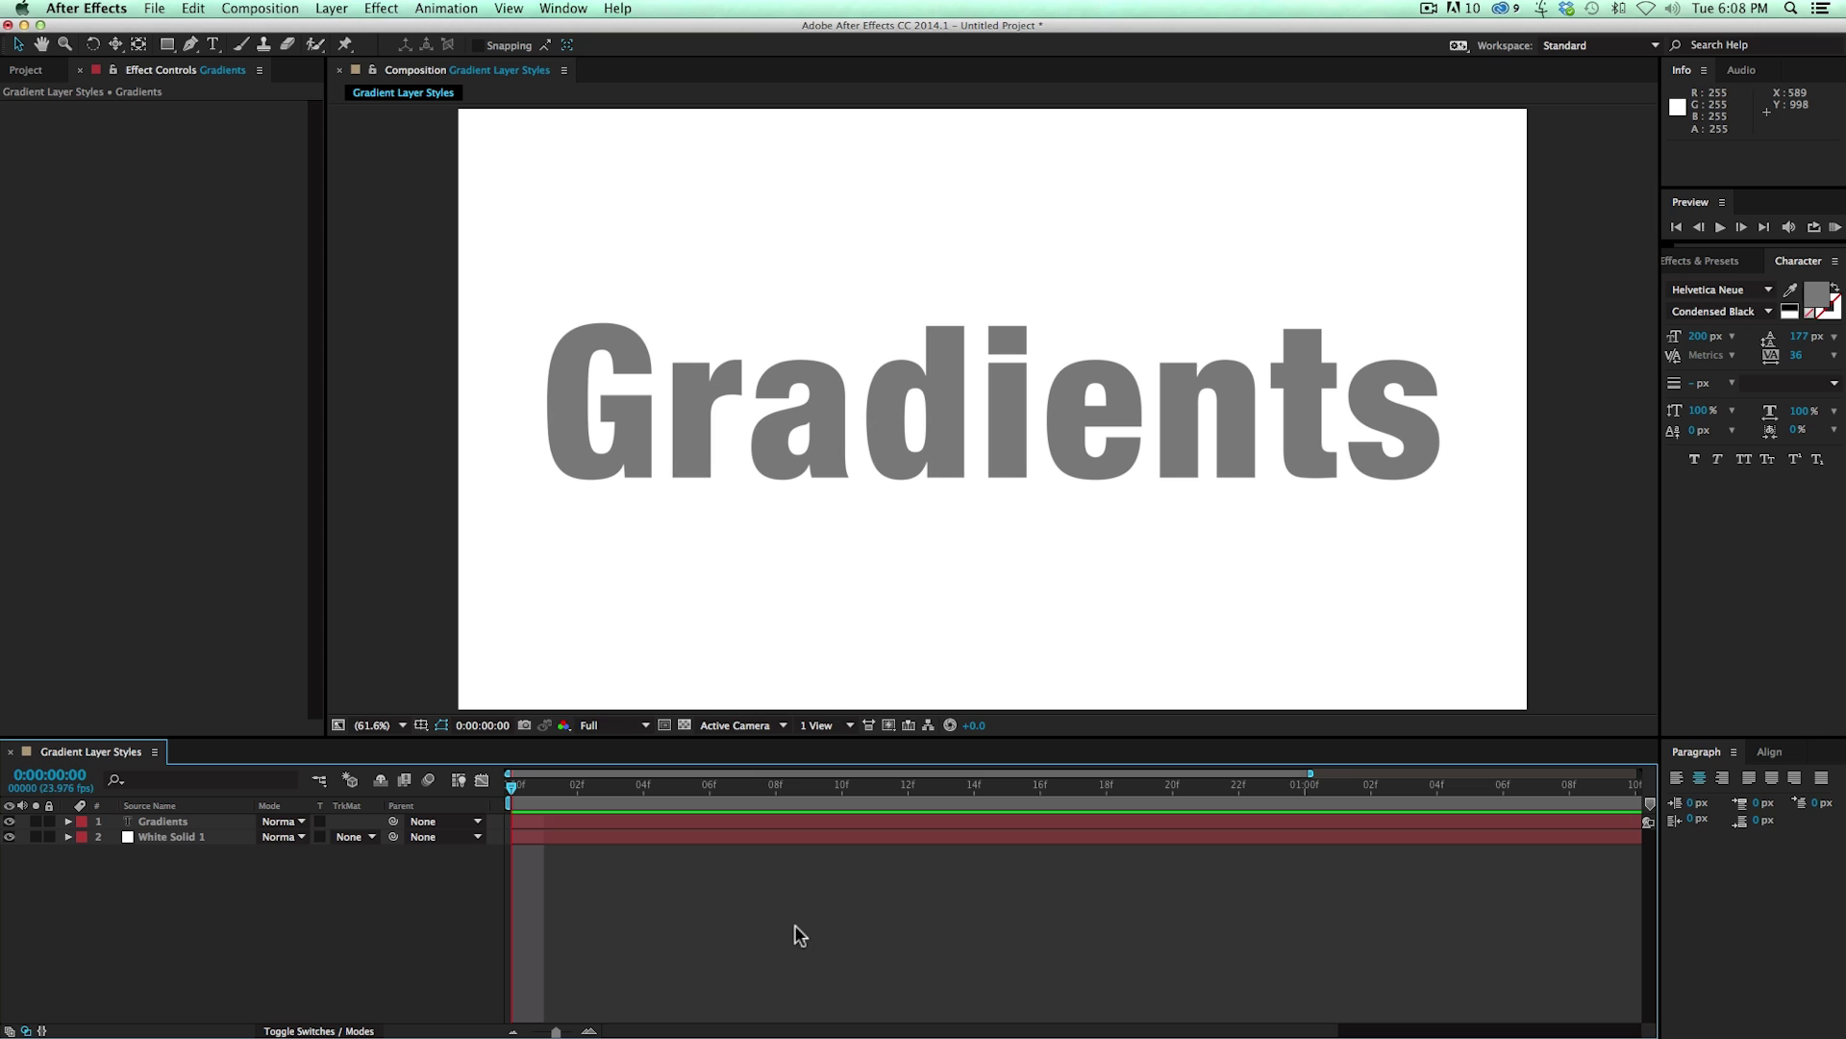
Select the Gradients text layer in the Timeline
left_click(637, 822)
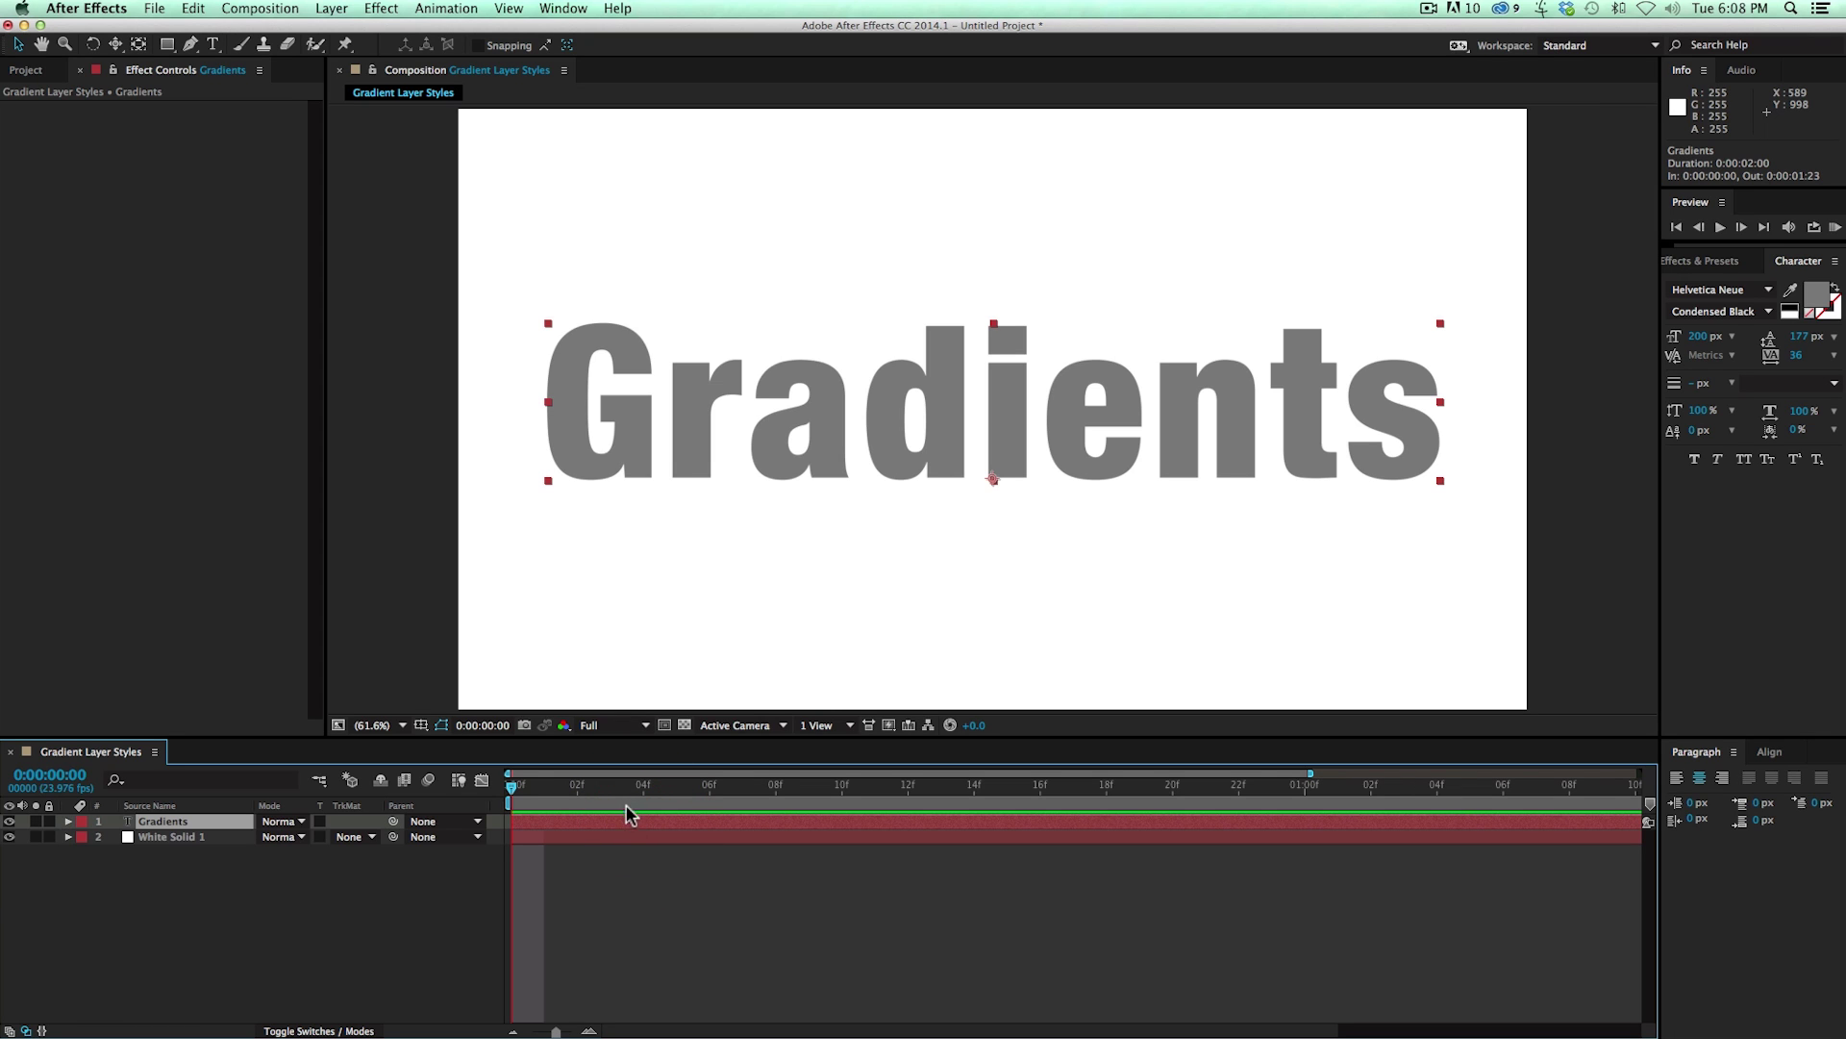
left_click(382, 9)
mouse_move(449, 238)
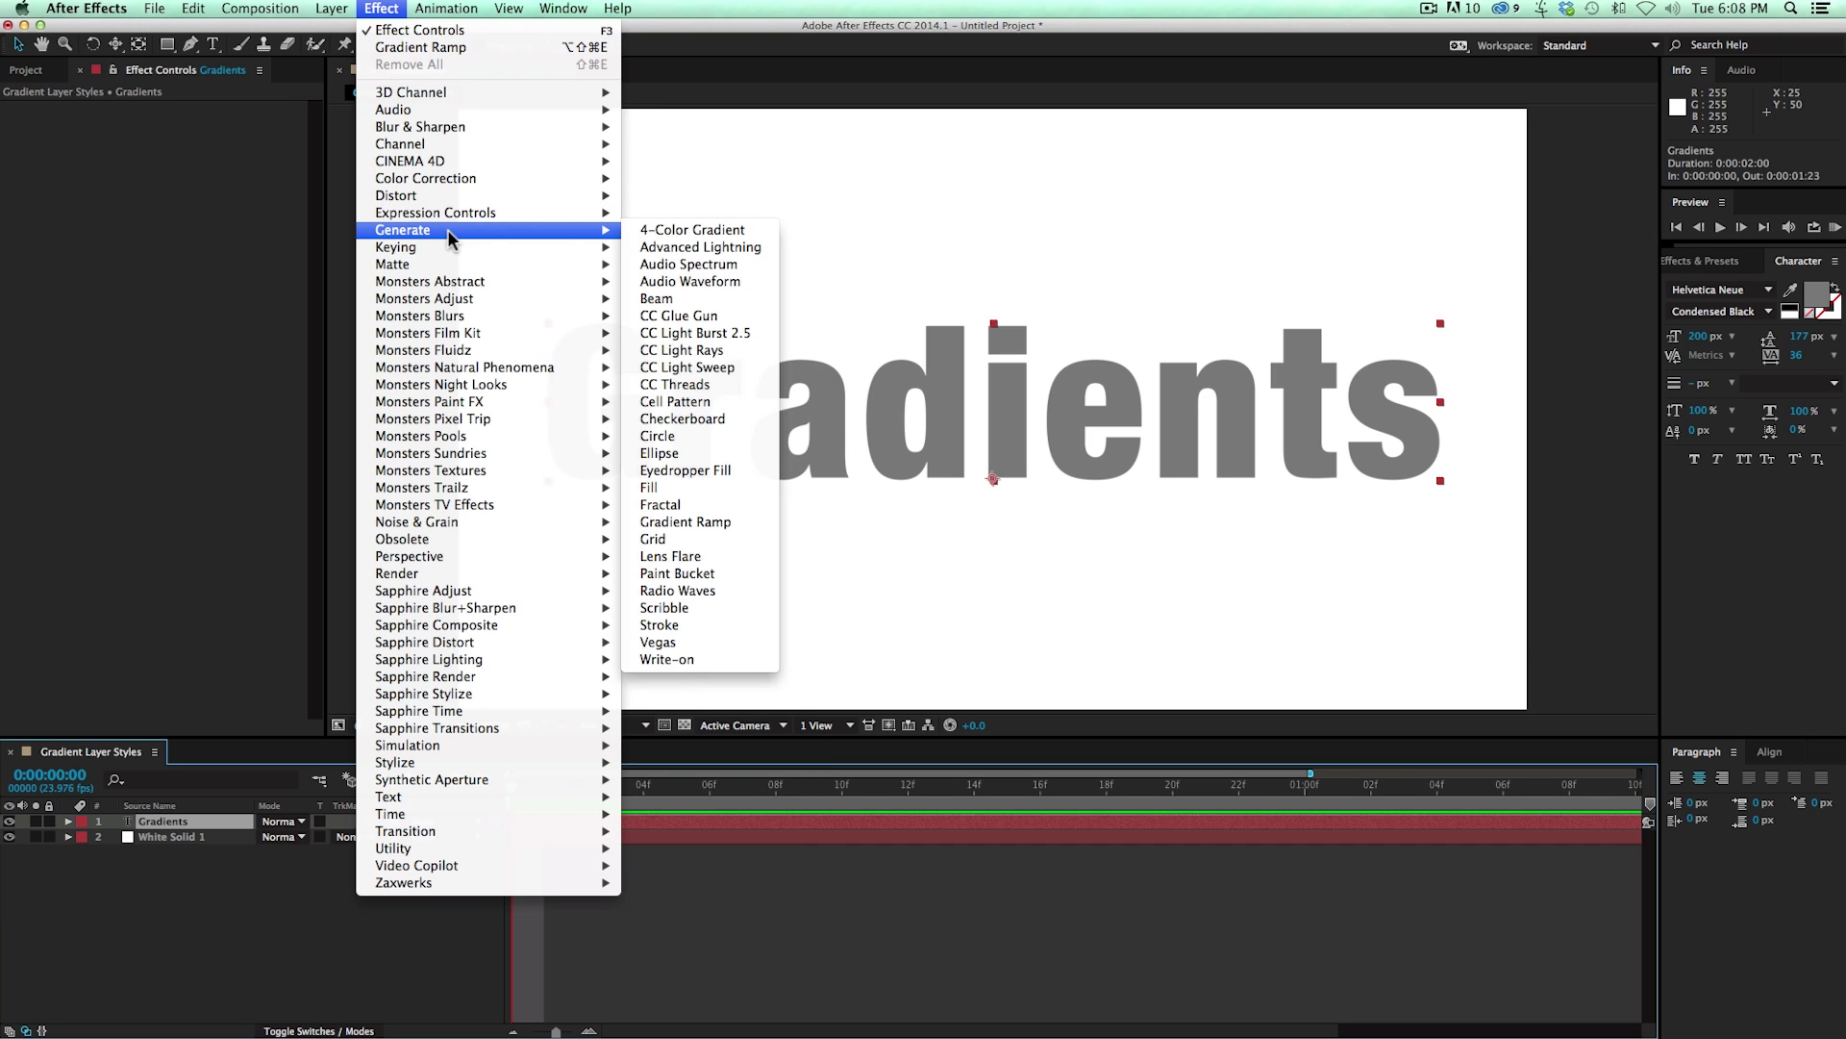
left_click(752, 521)
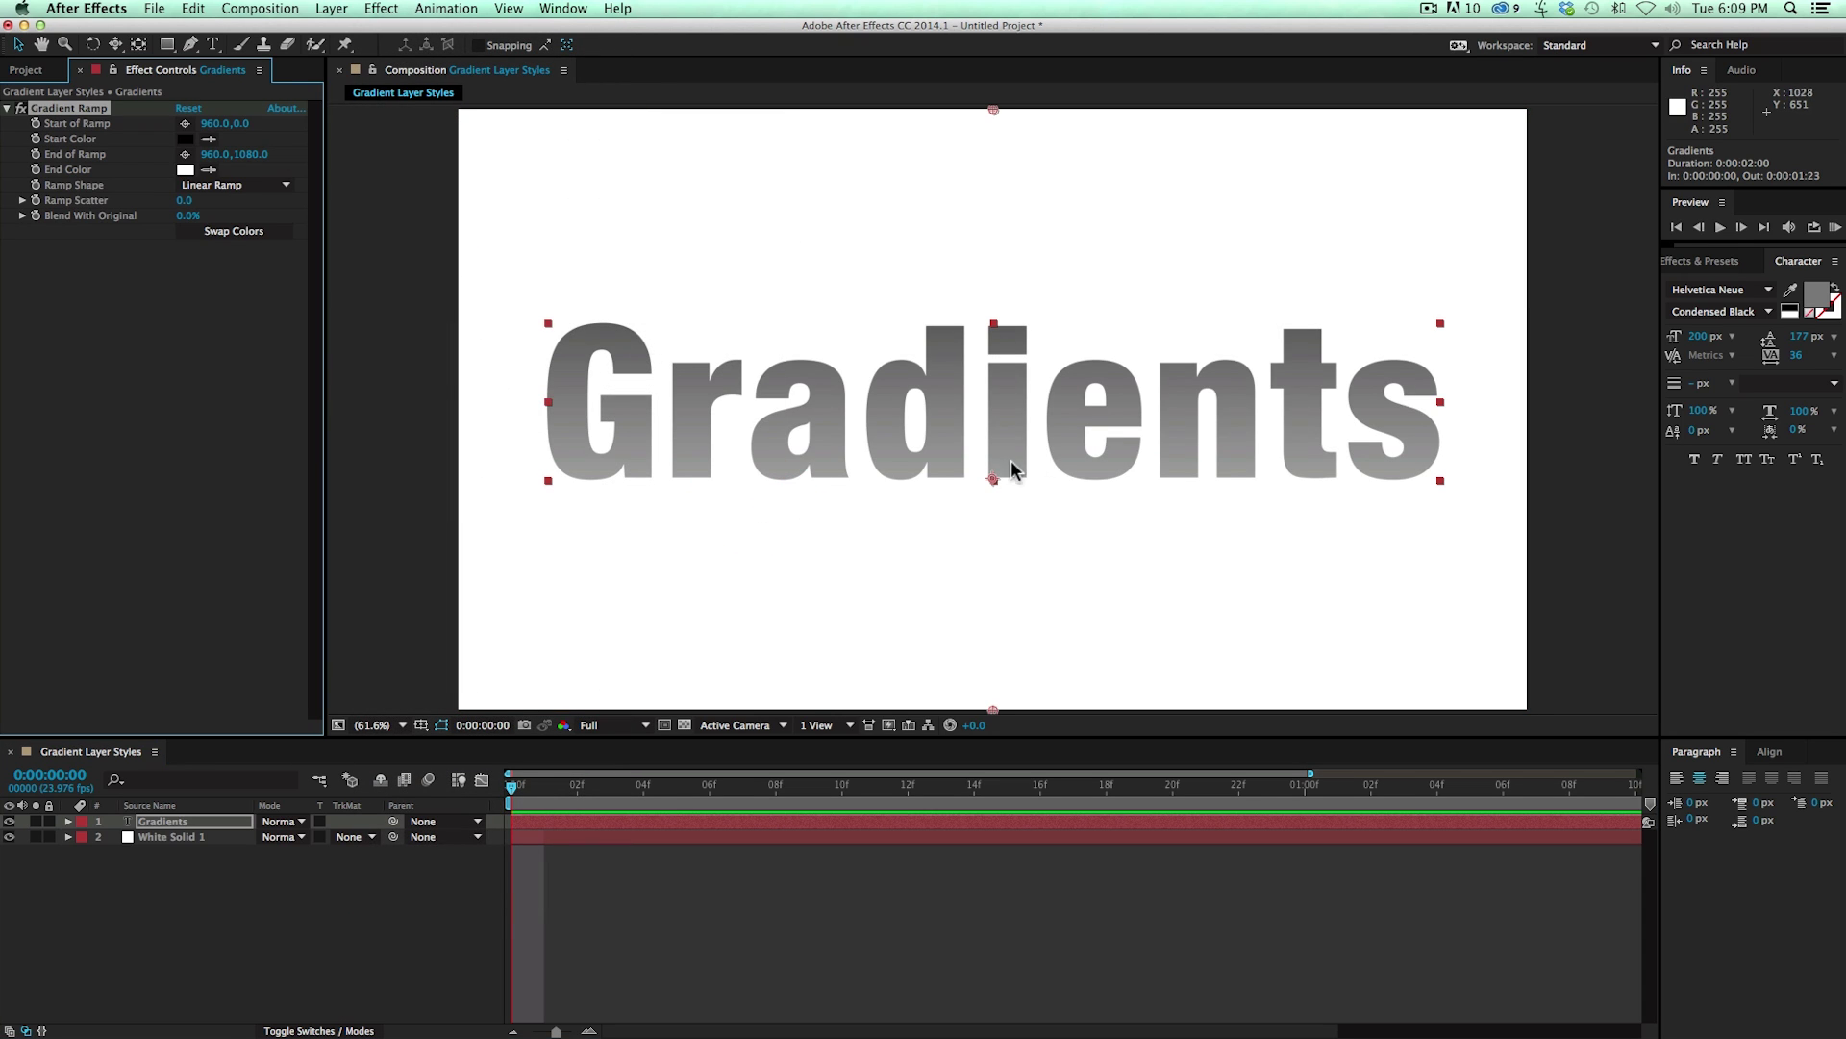
left_click(186, 125)
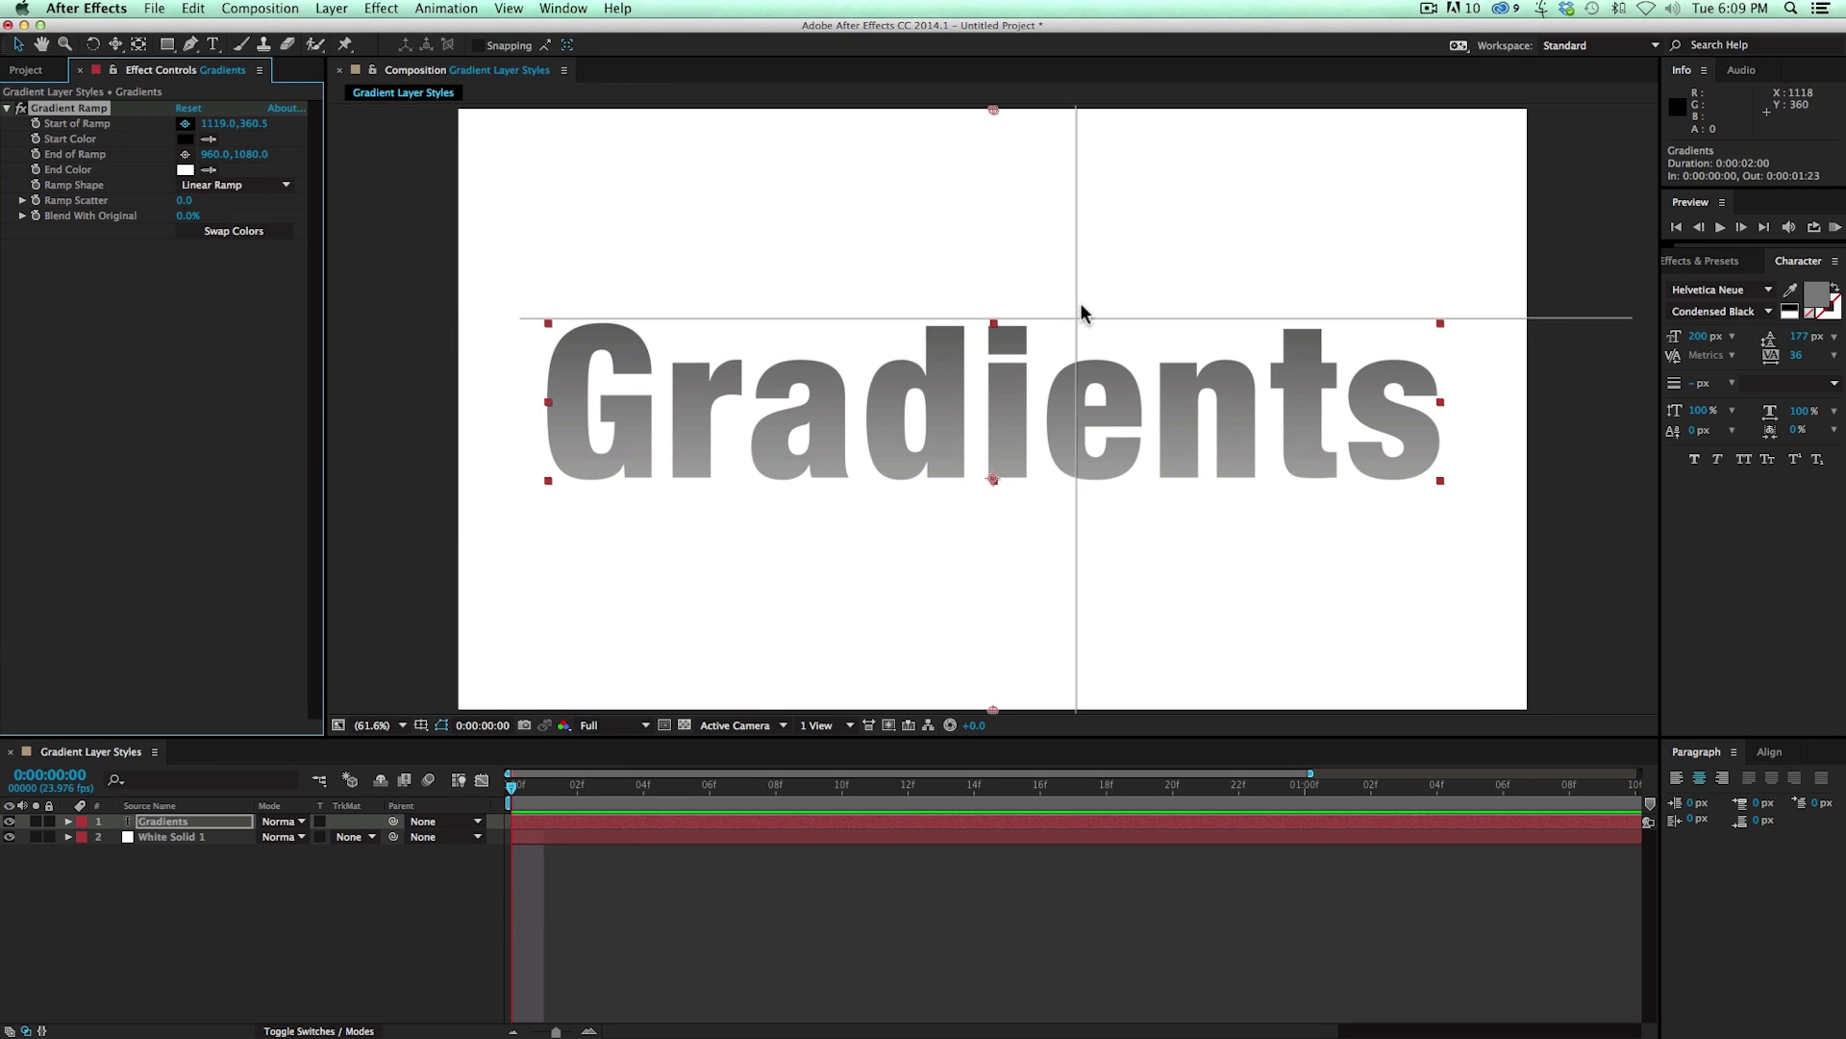
left_click_drag(1007, 284, 1006, 309)
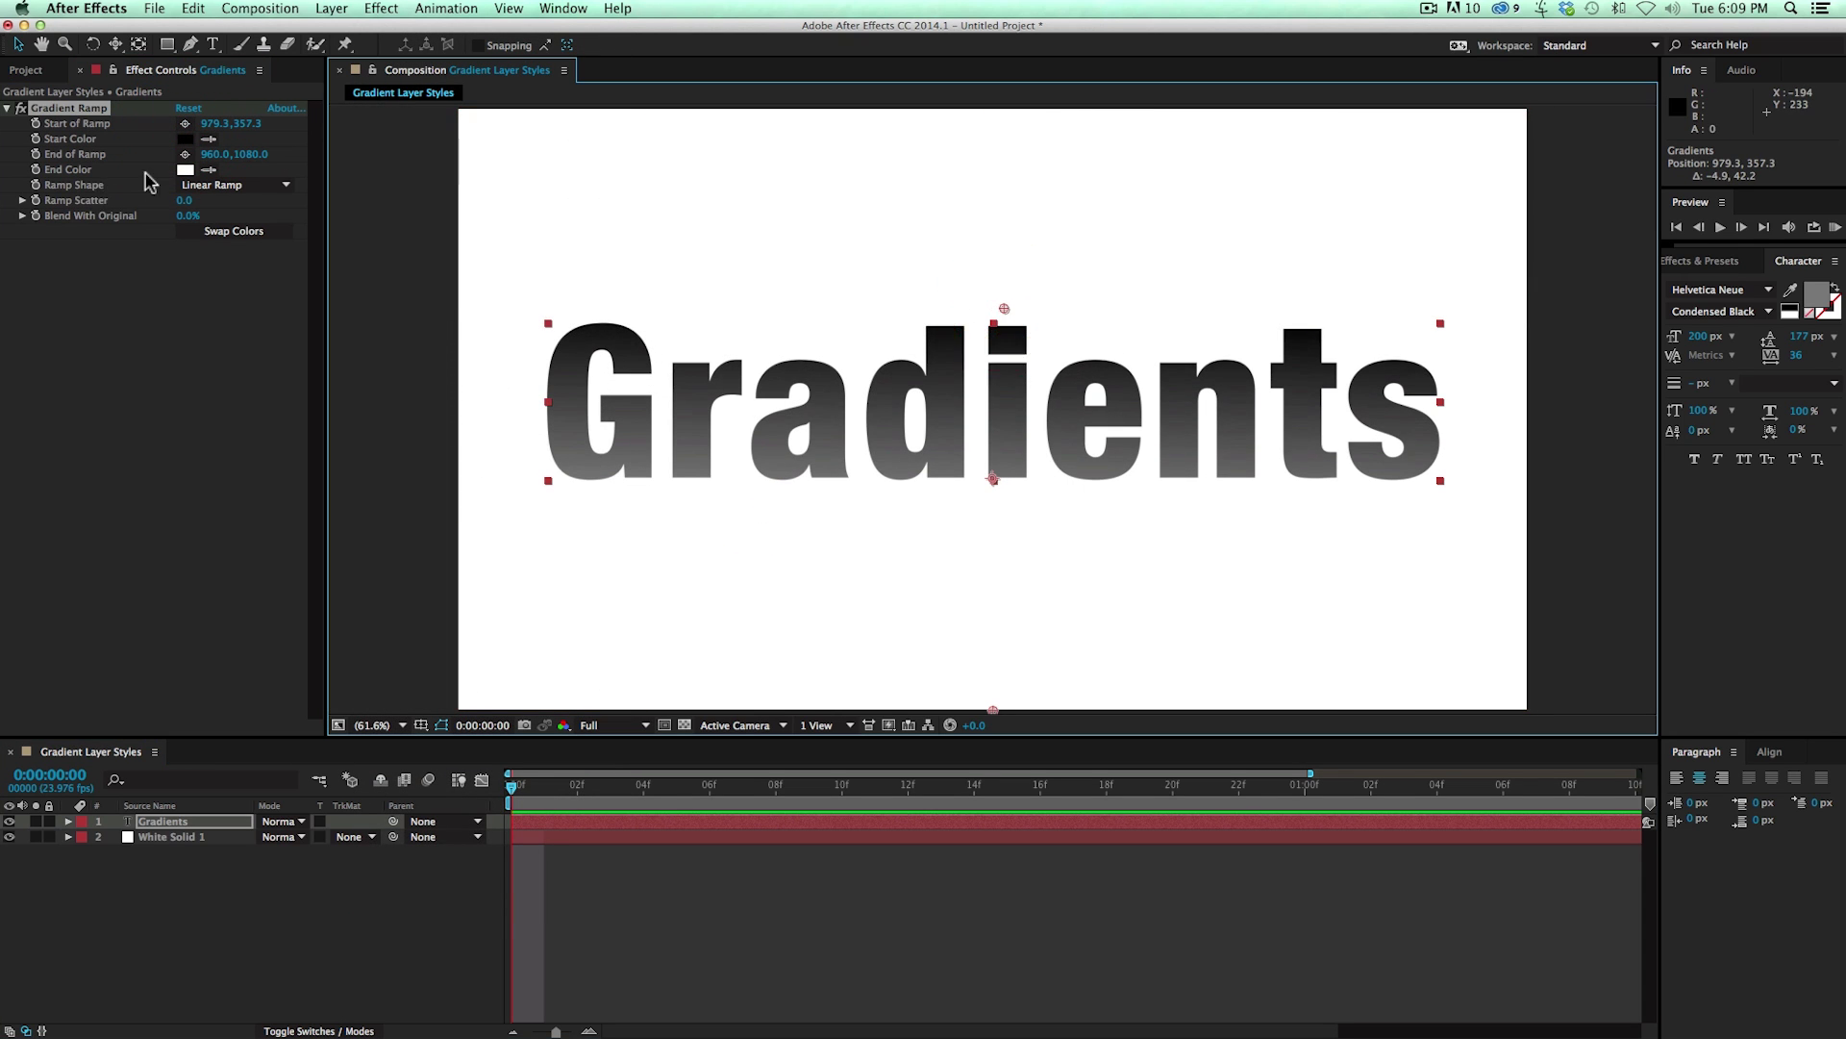
left_click(185, 154)
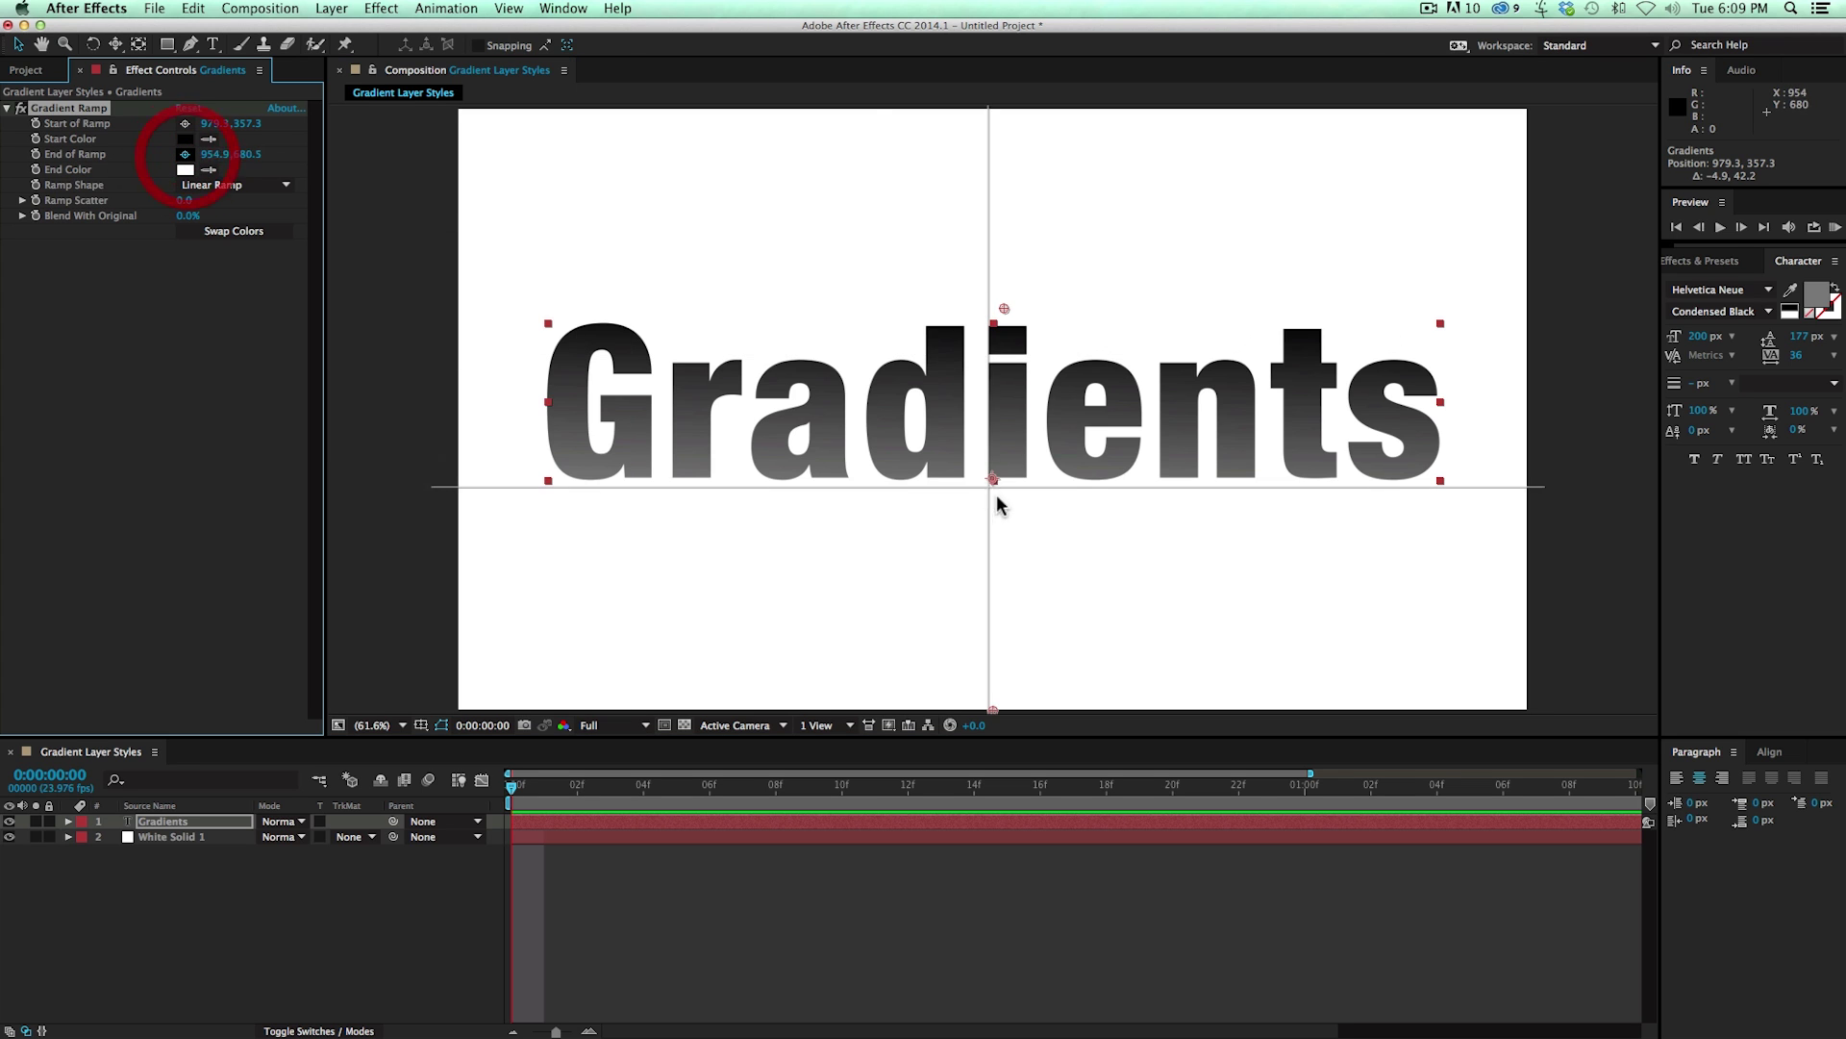
left_click(1037, 528)
left_click_drag(1036, 528, 996, 485)
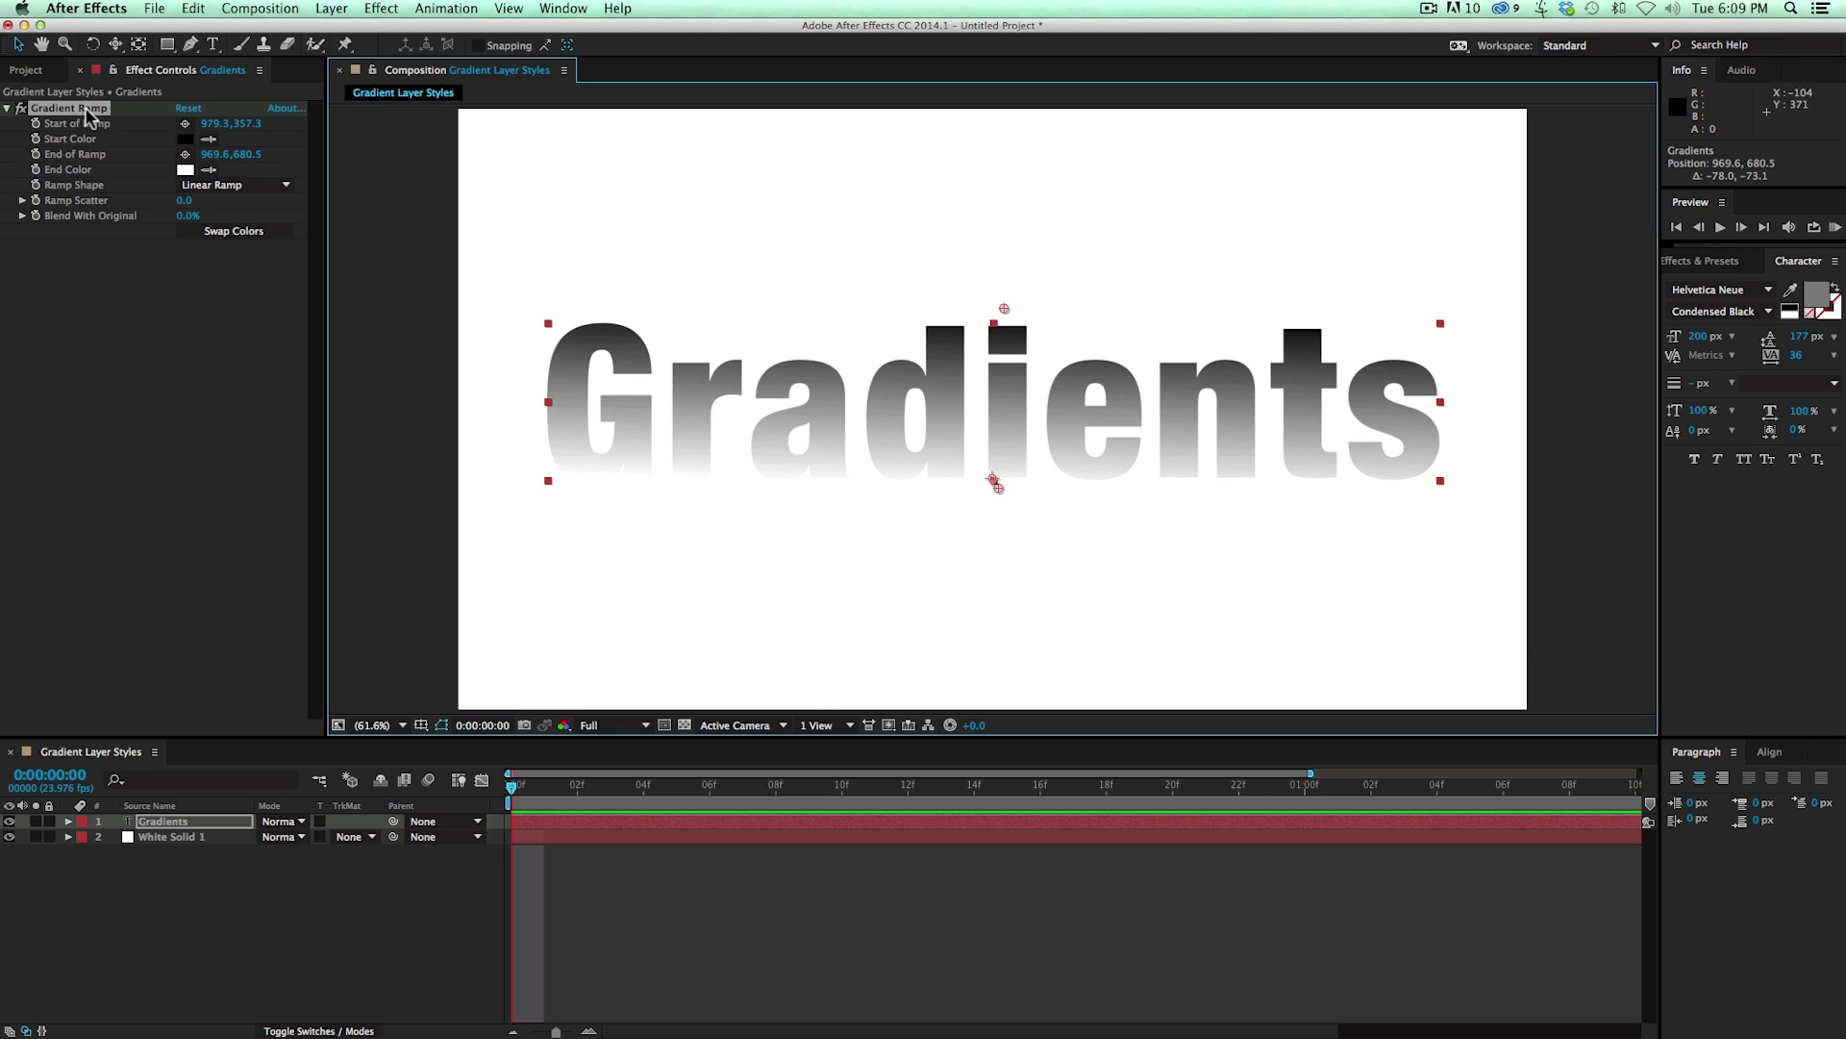
left_click(73, 112)
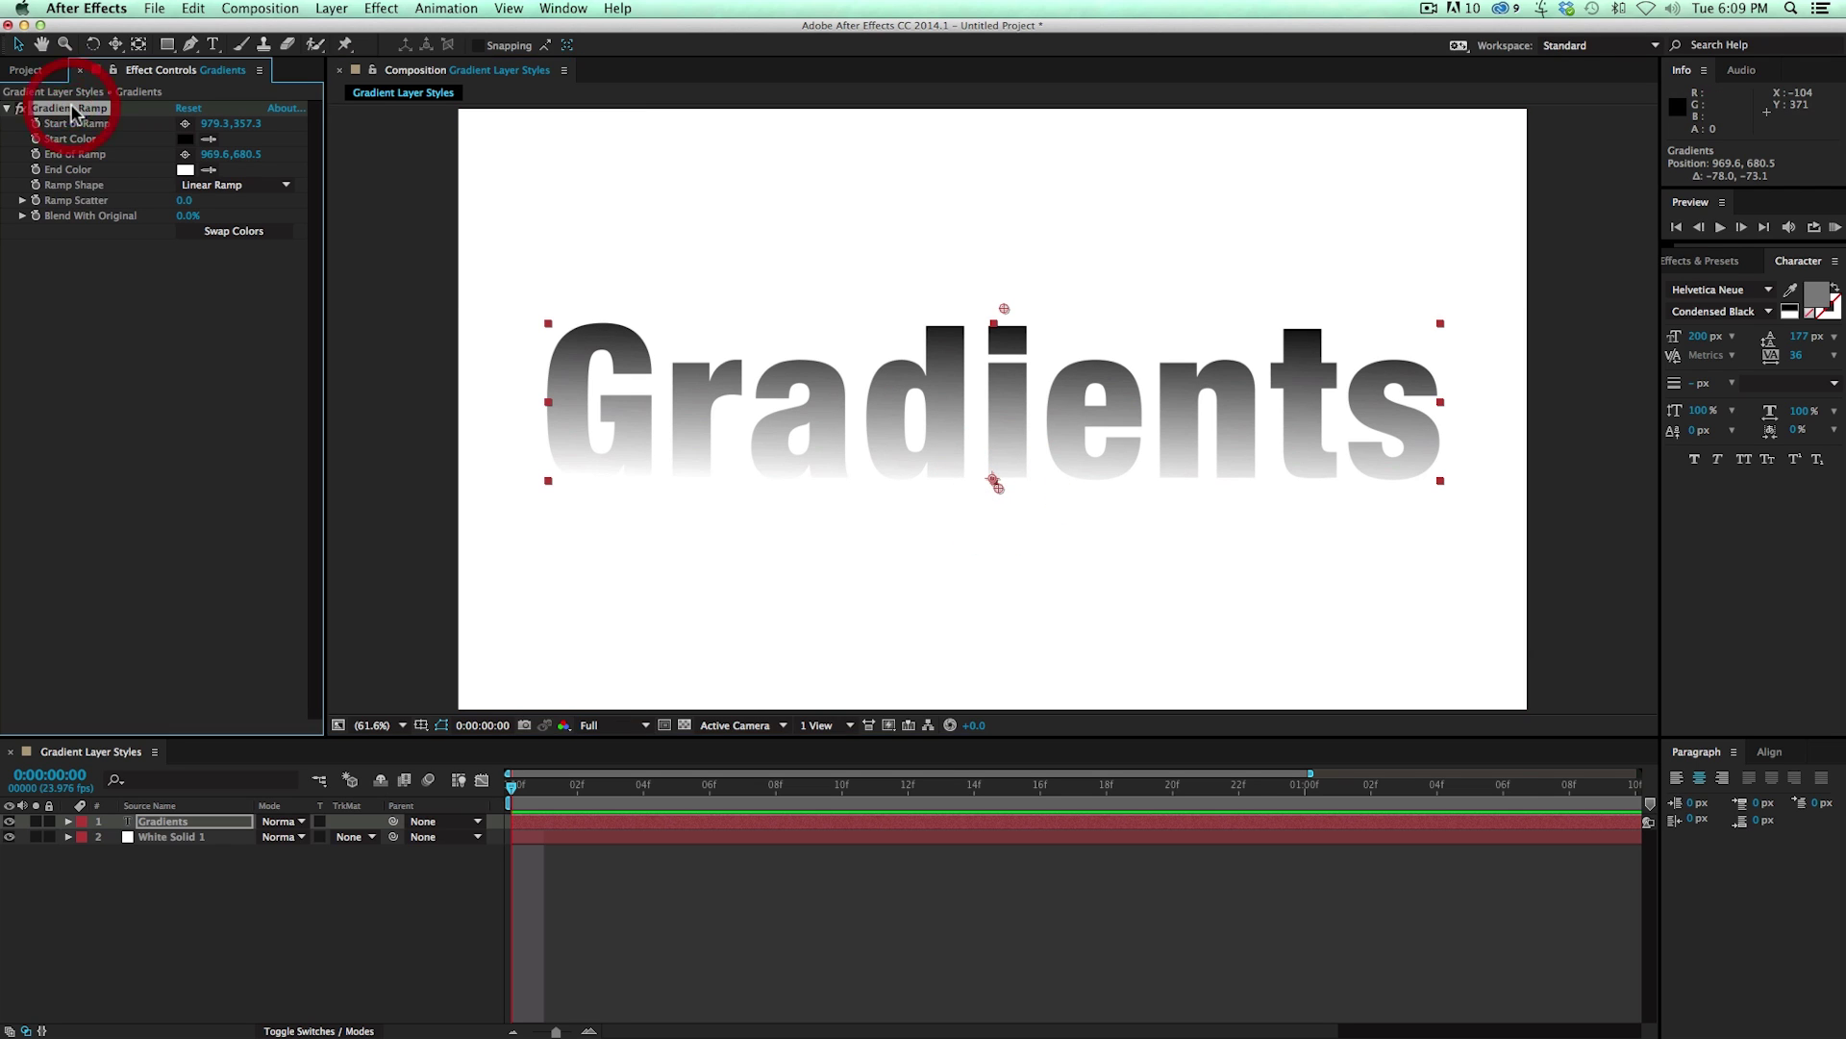
key("Delete")
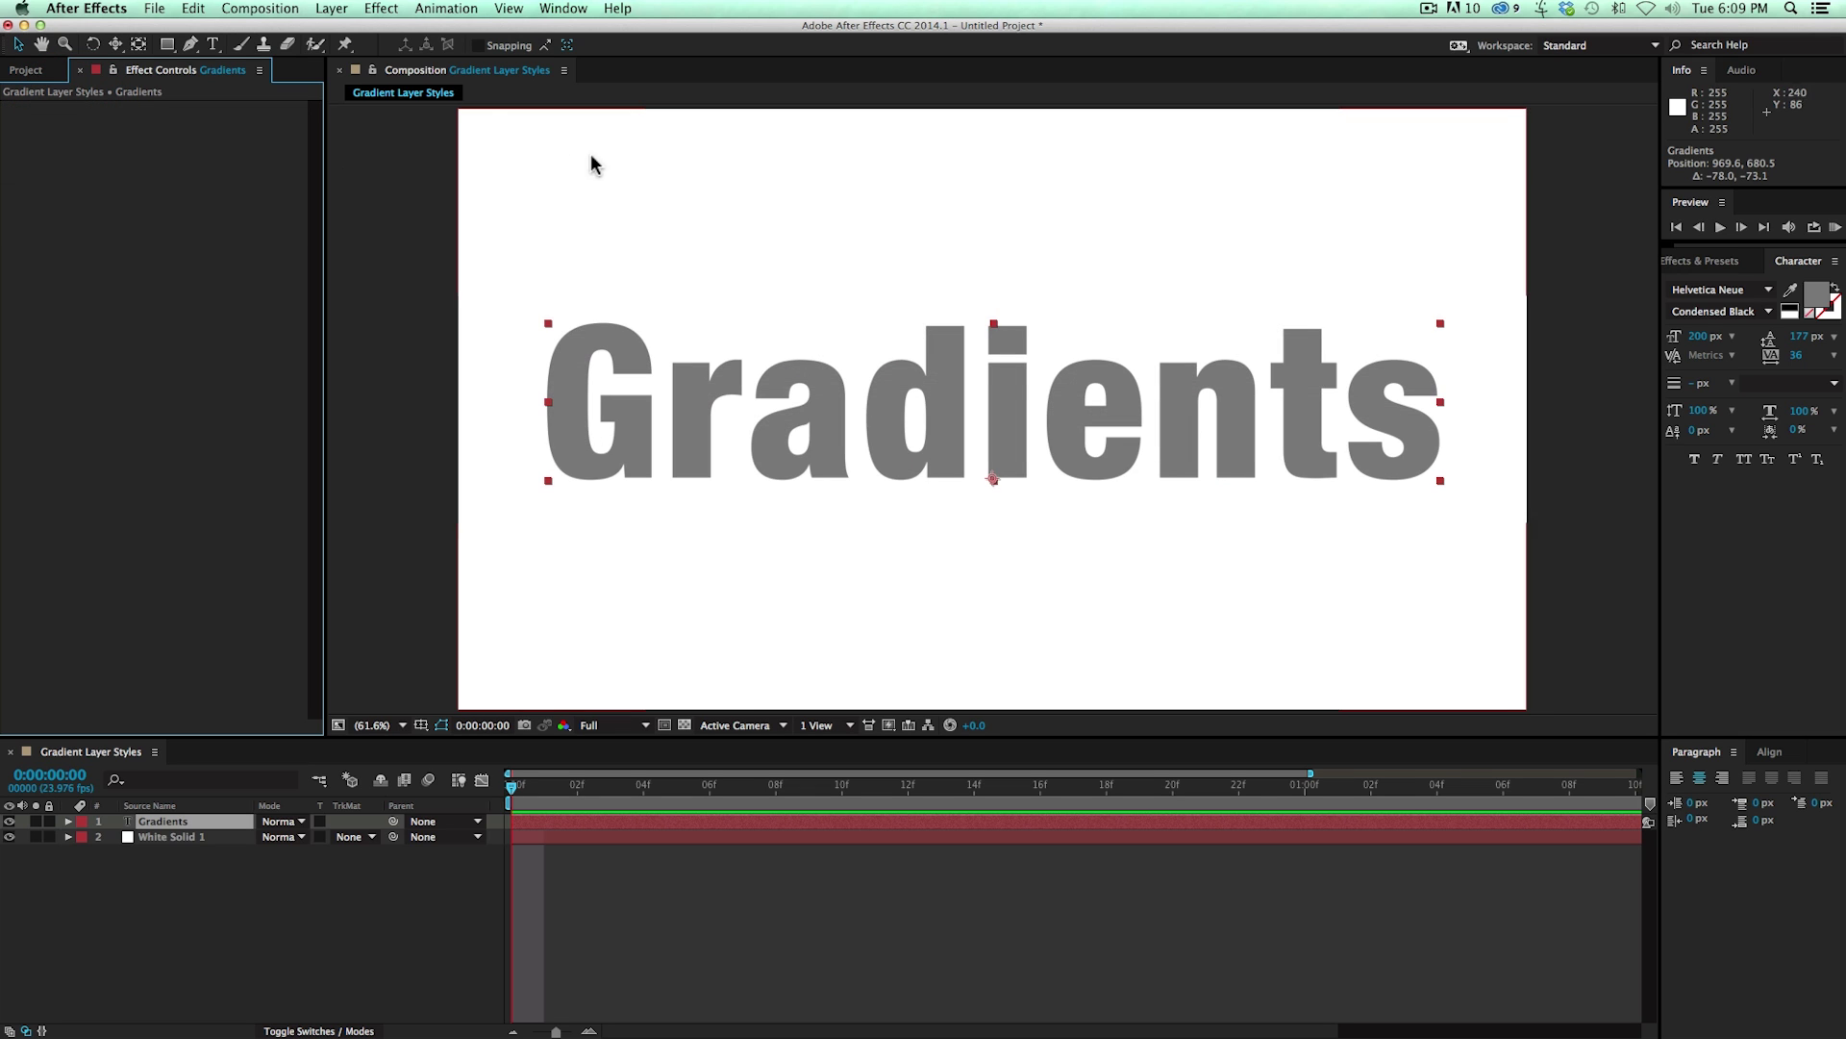
Add a Gradient Overlay layer style to the Gradients text from Layer > Layer Styles
left_click(364, 17)
left_click(332, 8)
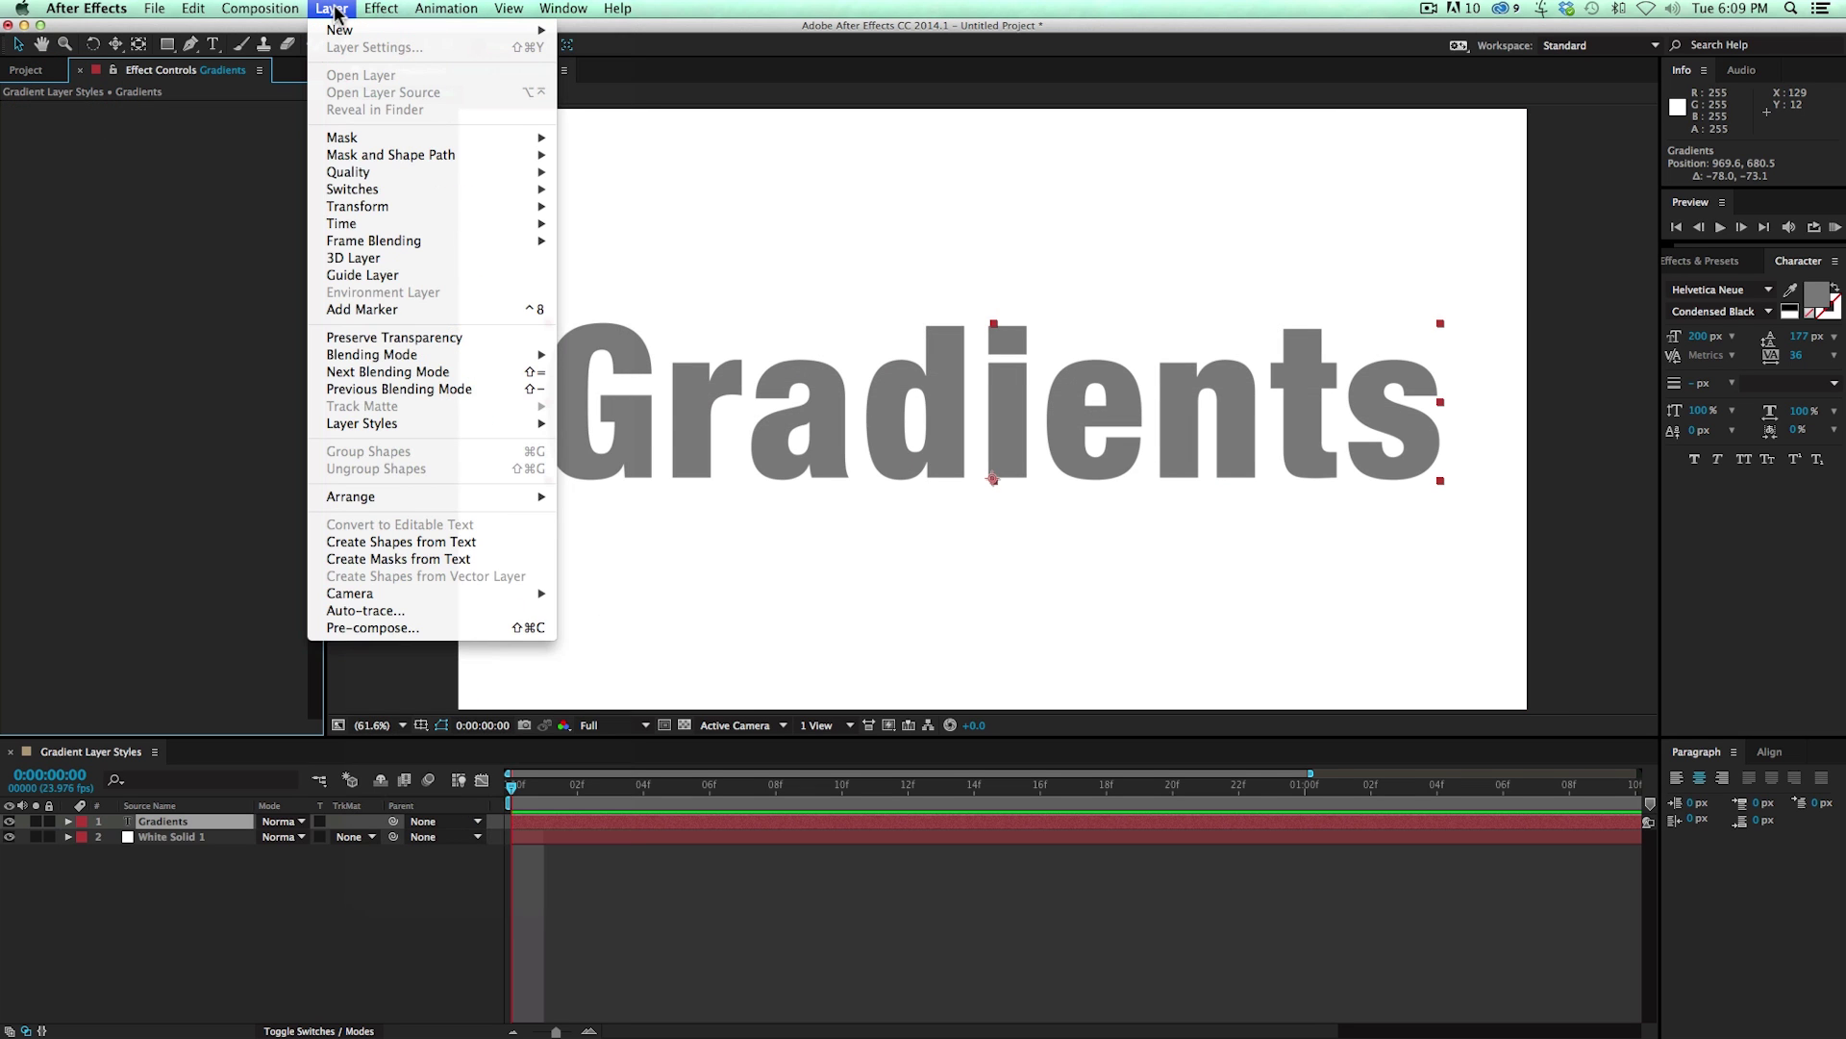
mouse_move(402, 424)
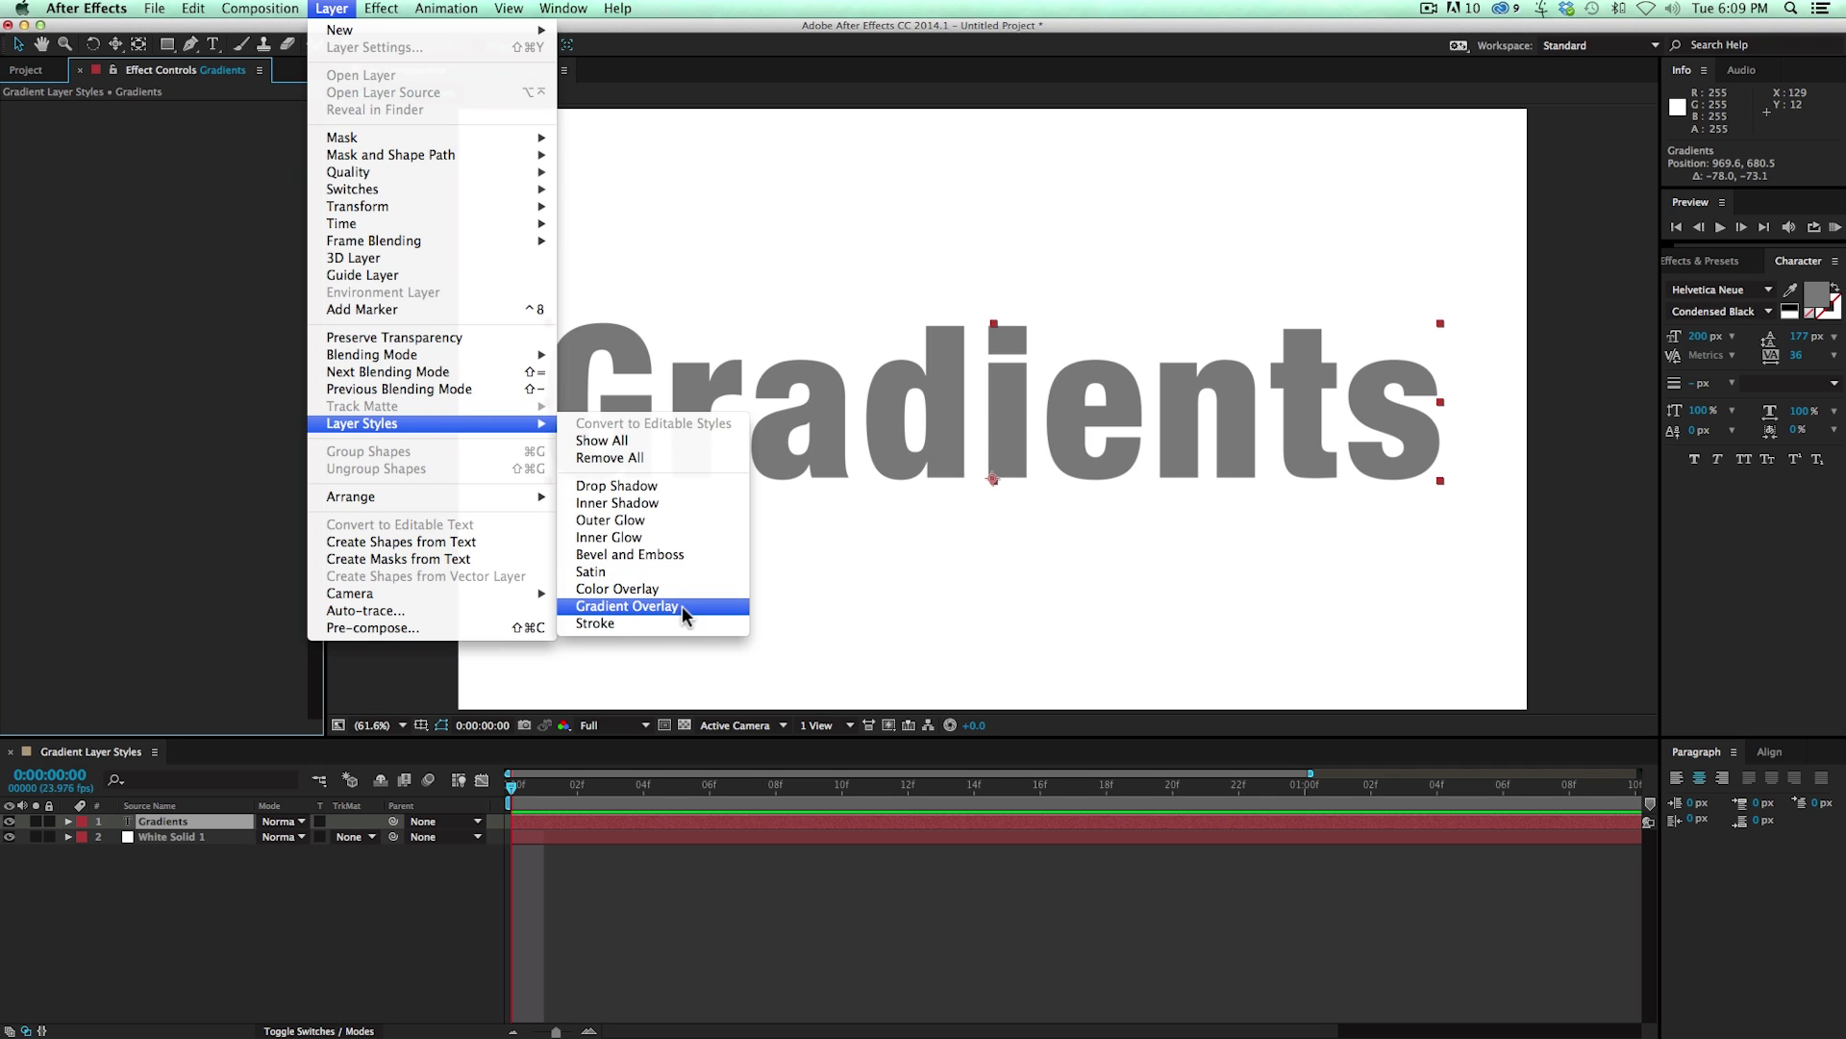
left_click(668, 605)
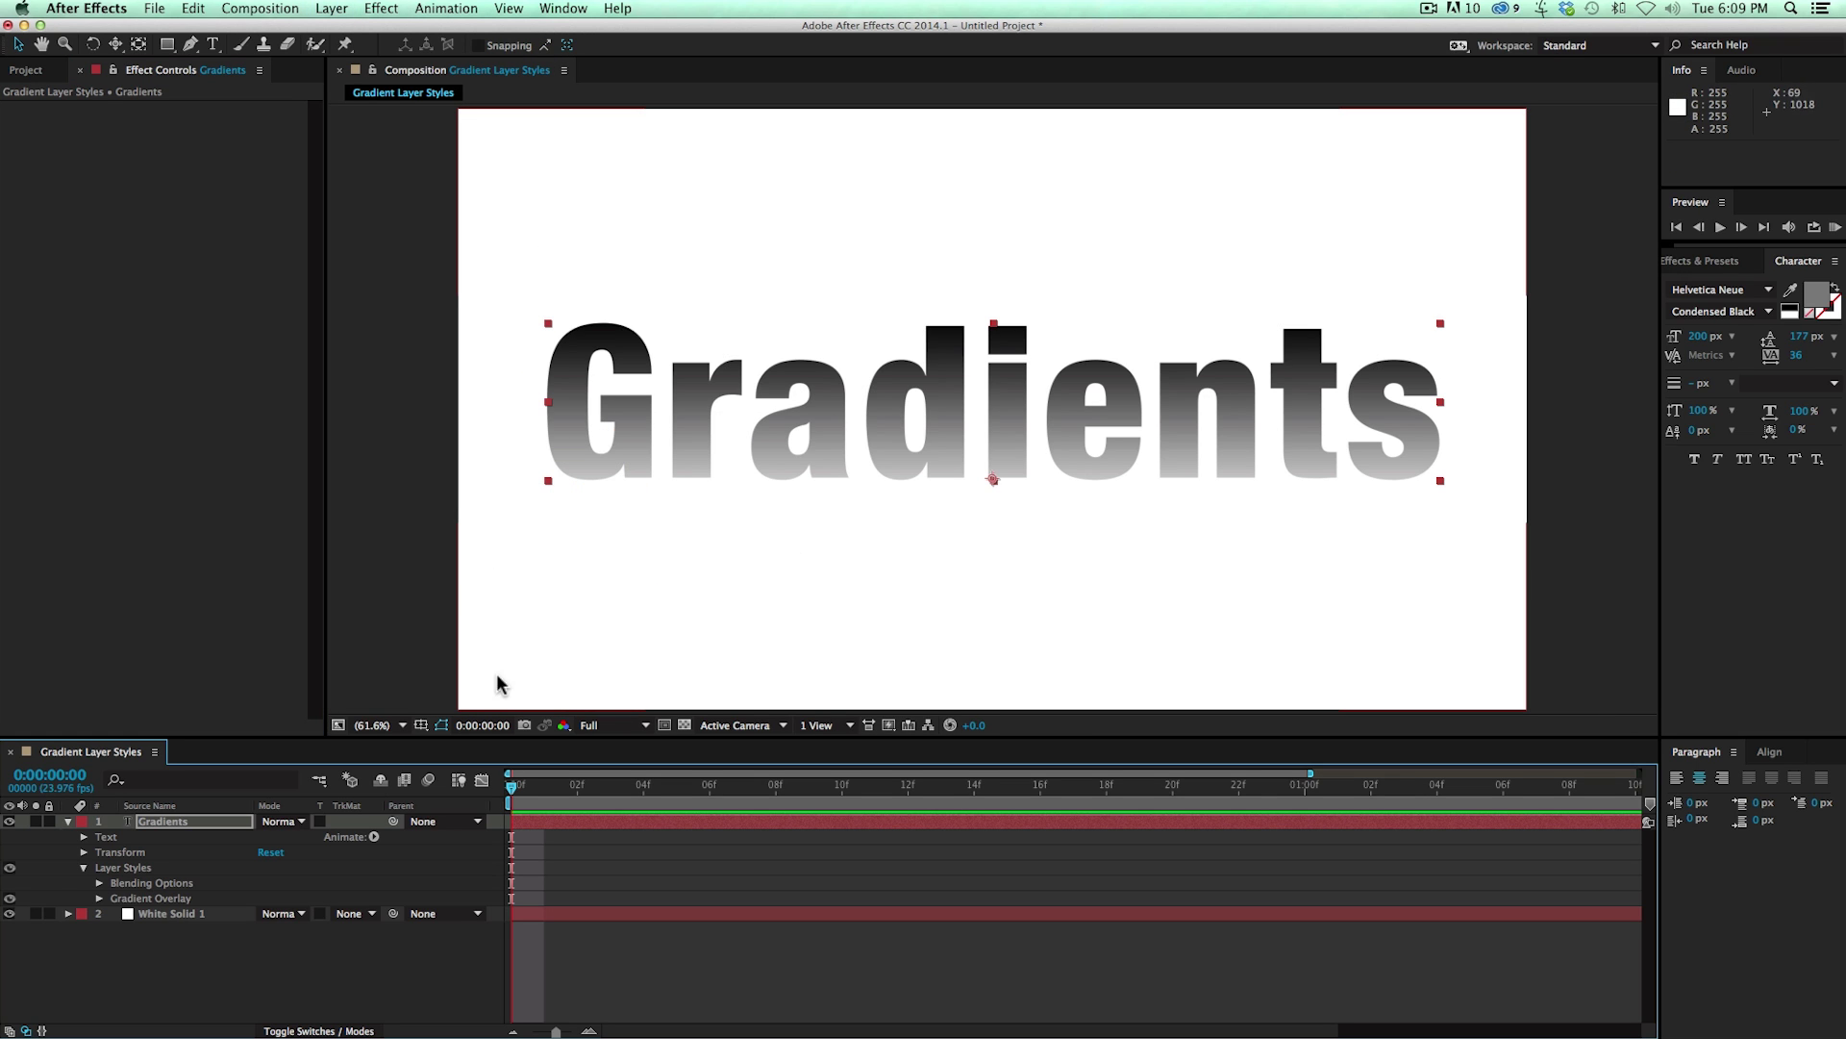
Reveal the Gradient Overlay settings in the Timeline and enlarge the panel to show them all
left_click(577, 825)
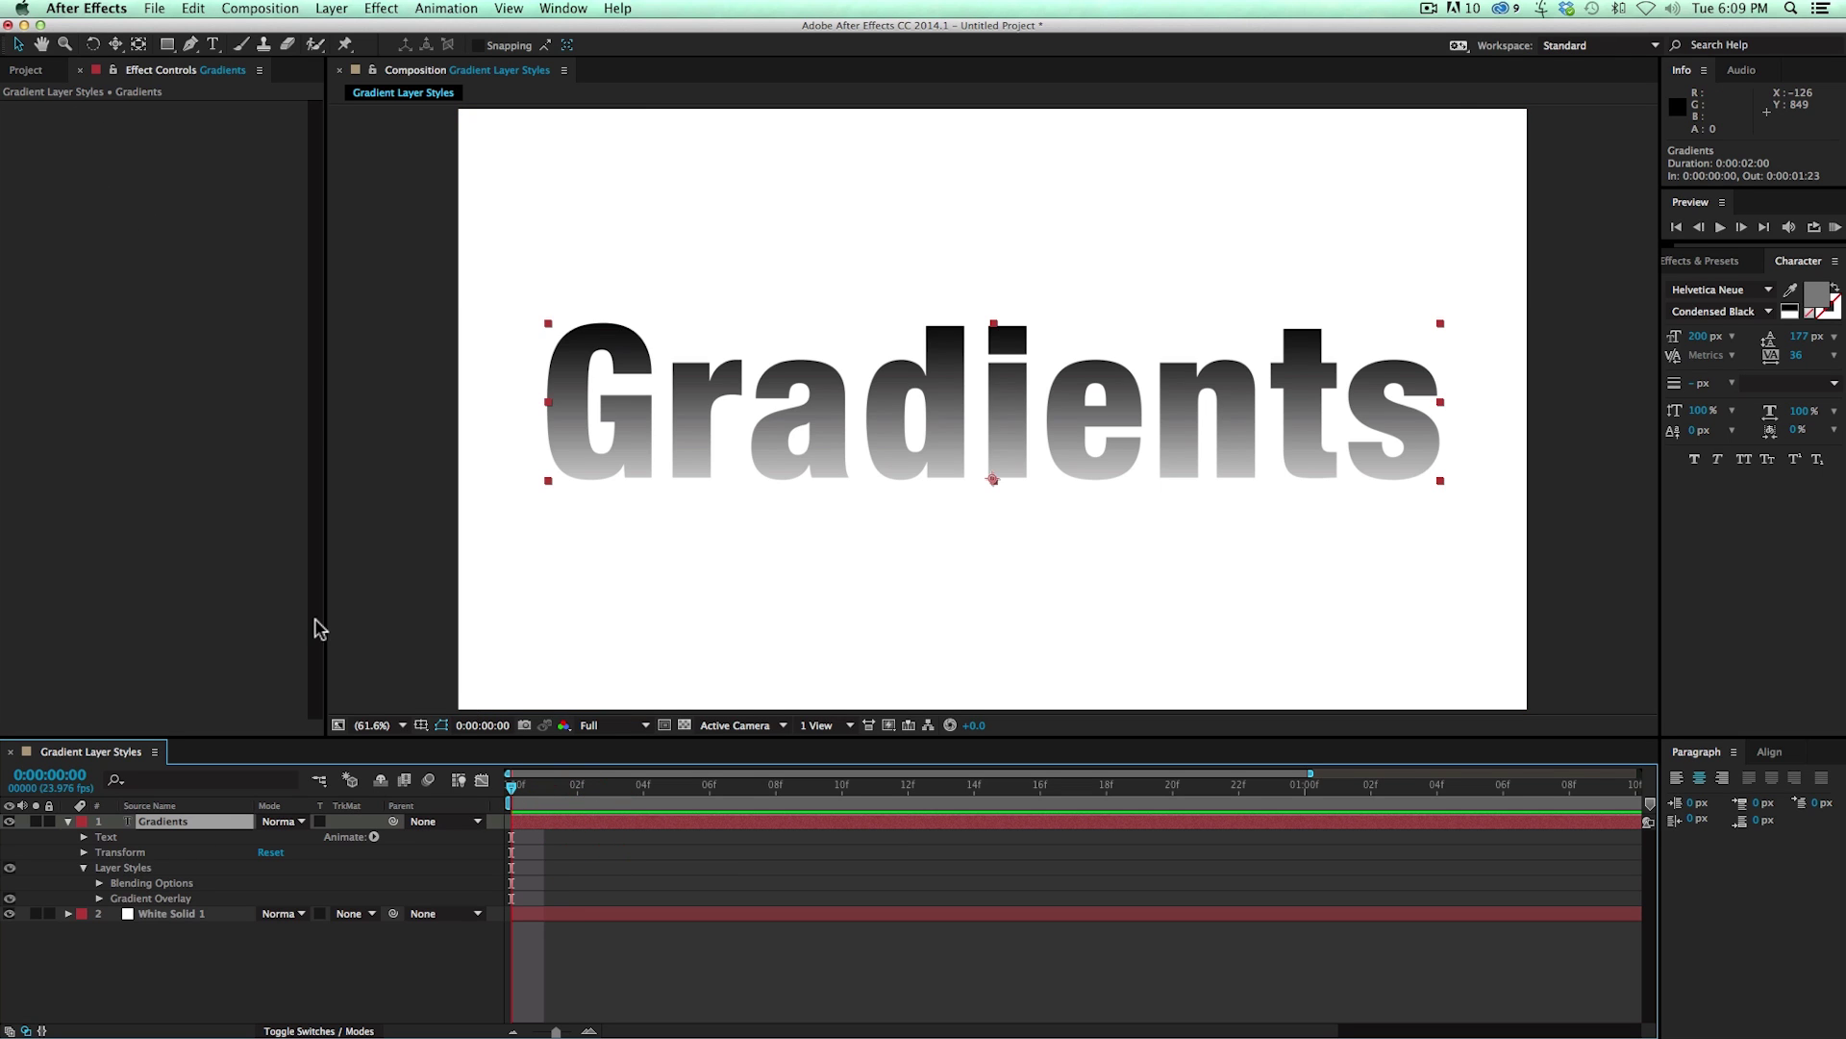
left_click(101, 899)
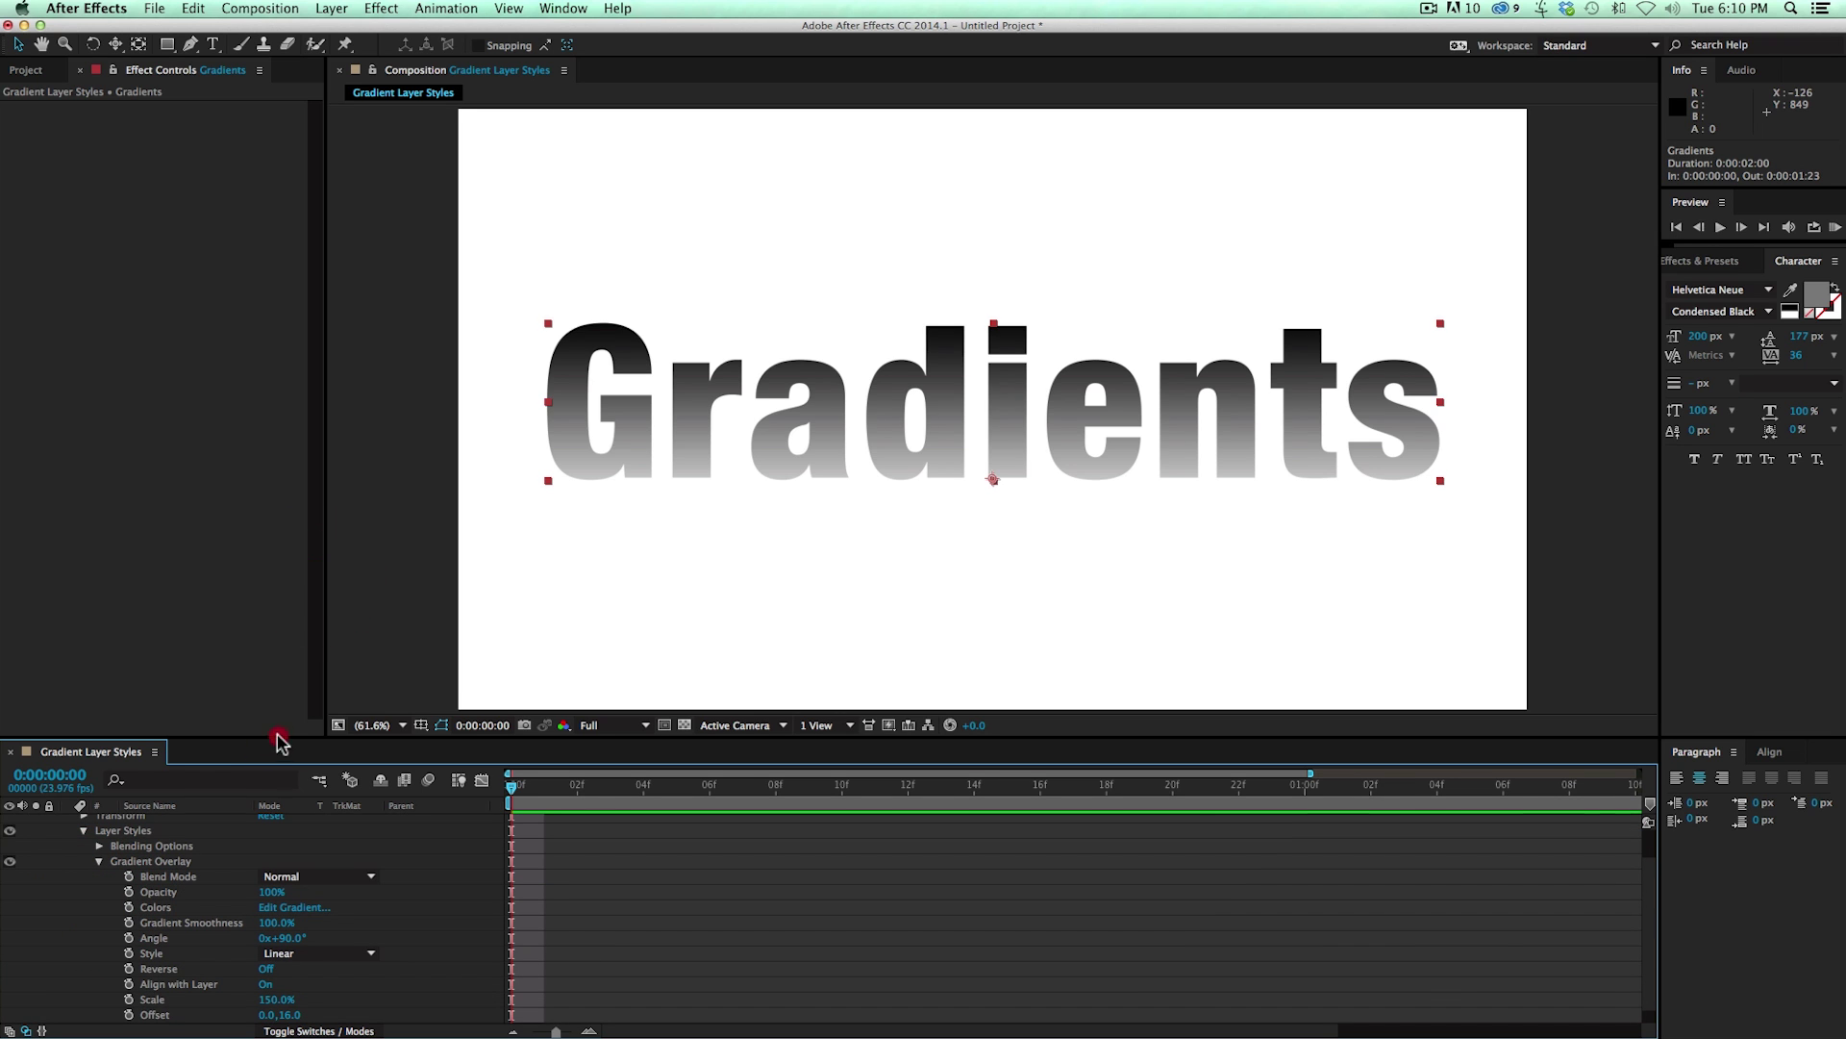
left_click_drag(279, 739, 288, 574)
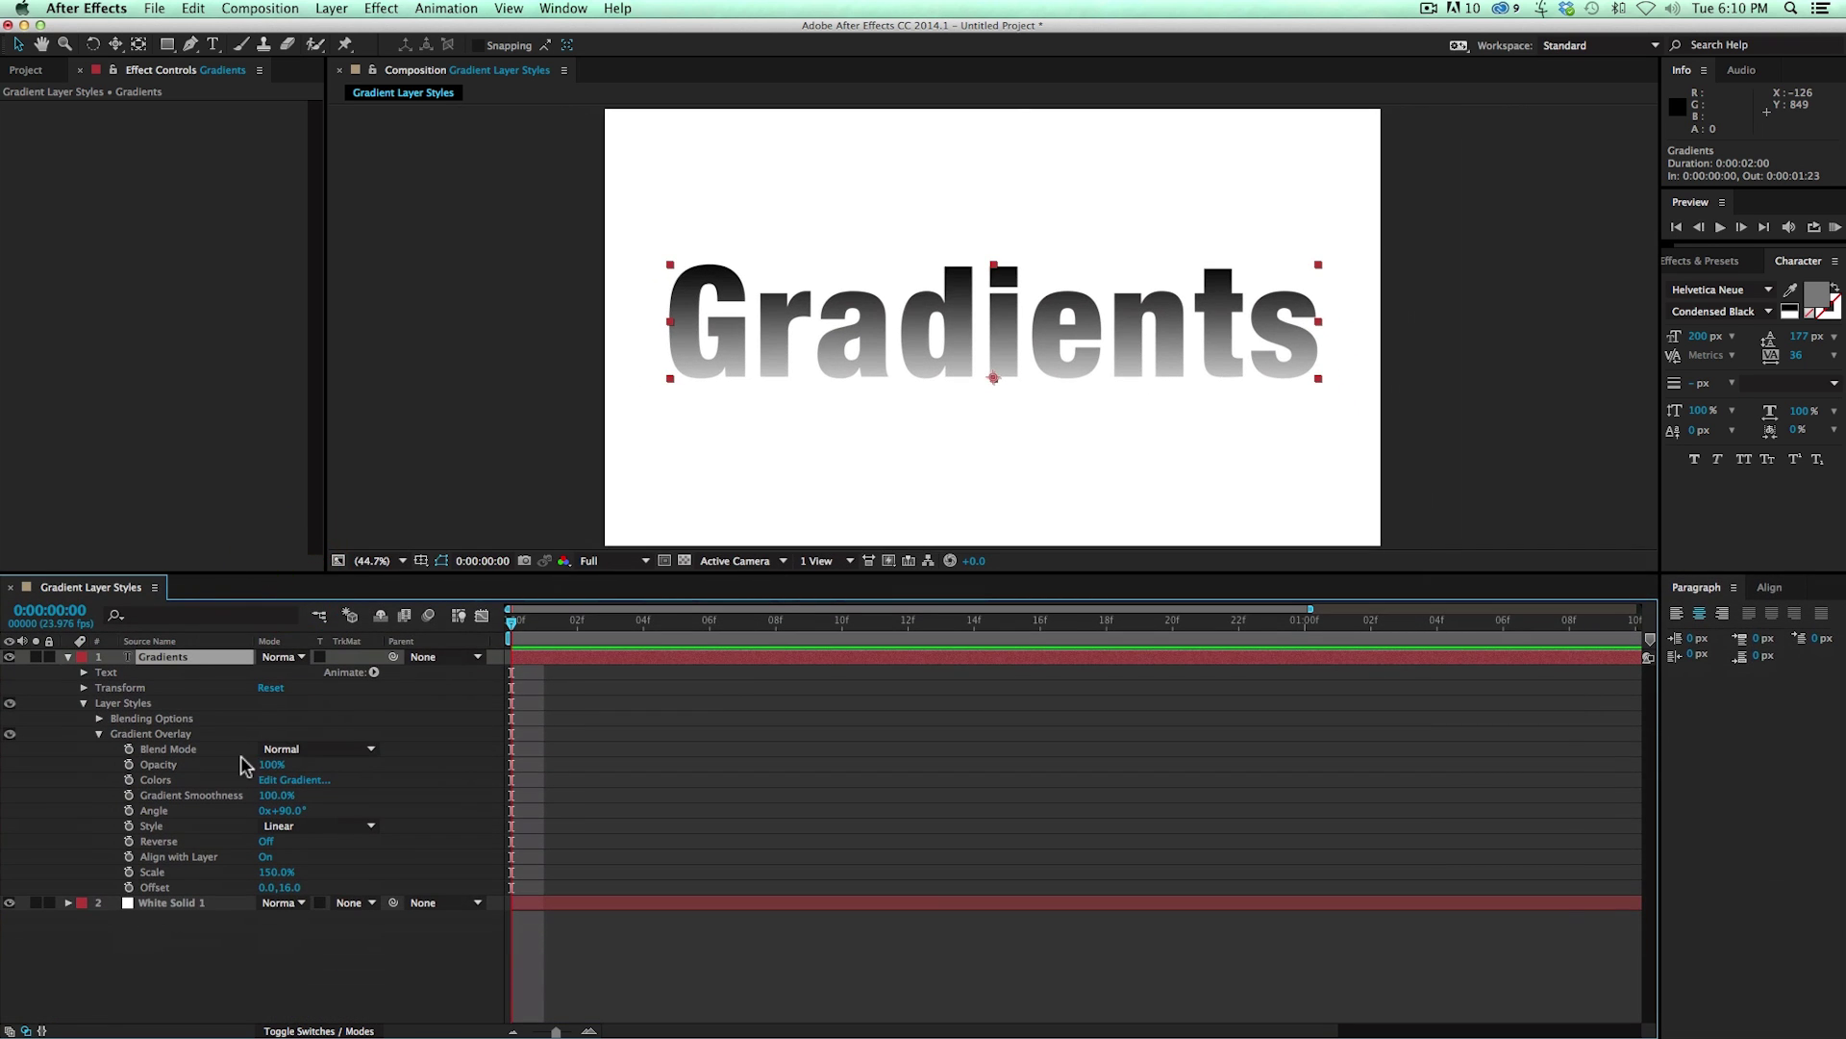
Test the overlay's Angle (undone) and Opacity (back to 100%), then list the Style options
left_click(270, 825)
left_click_drag(296, 815, 350, 811)
key("super+z")
key("super+z")
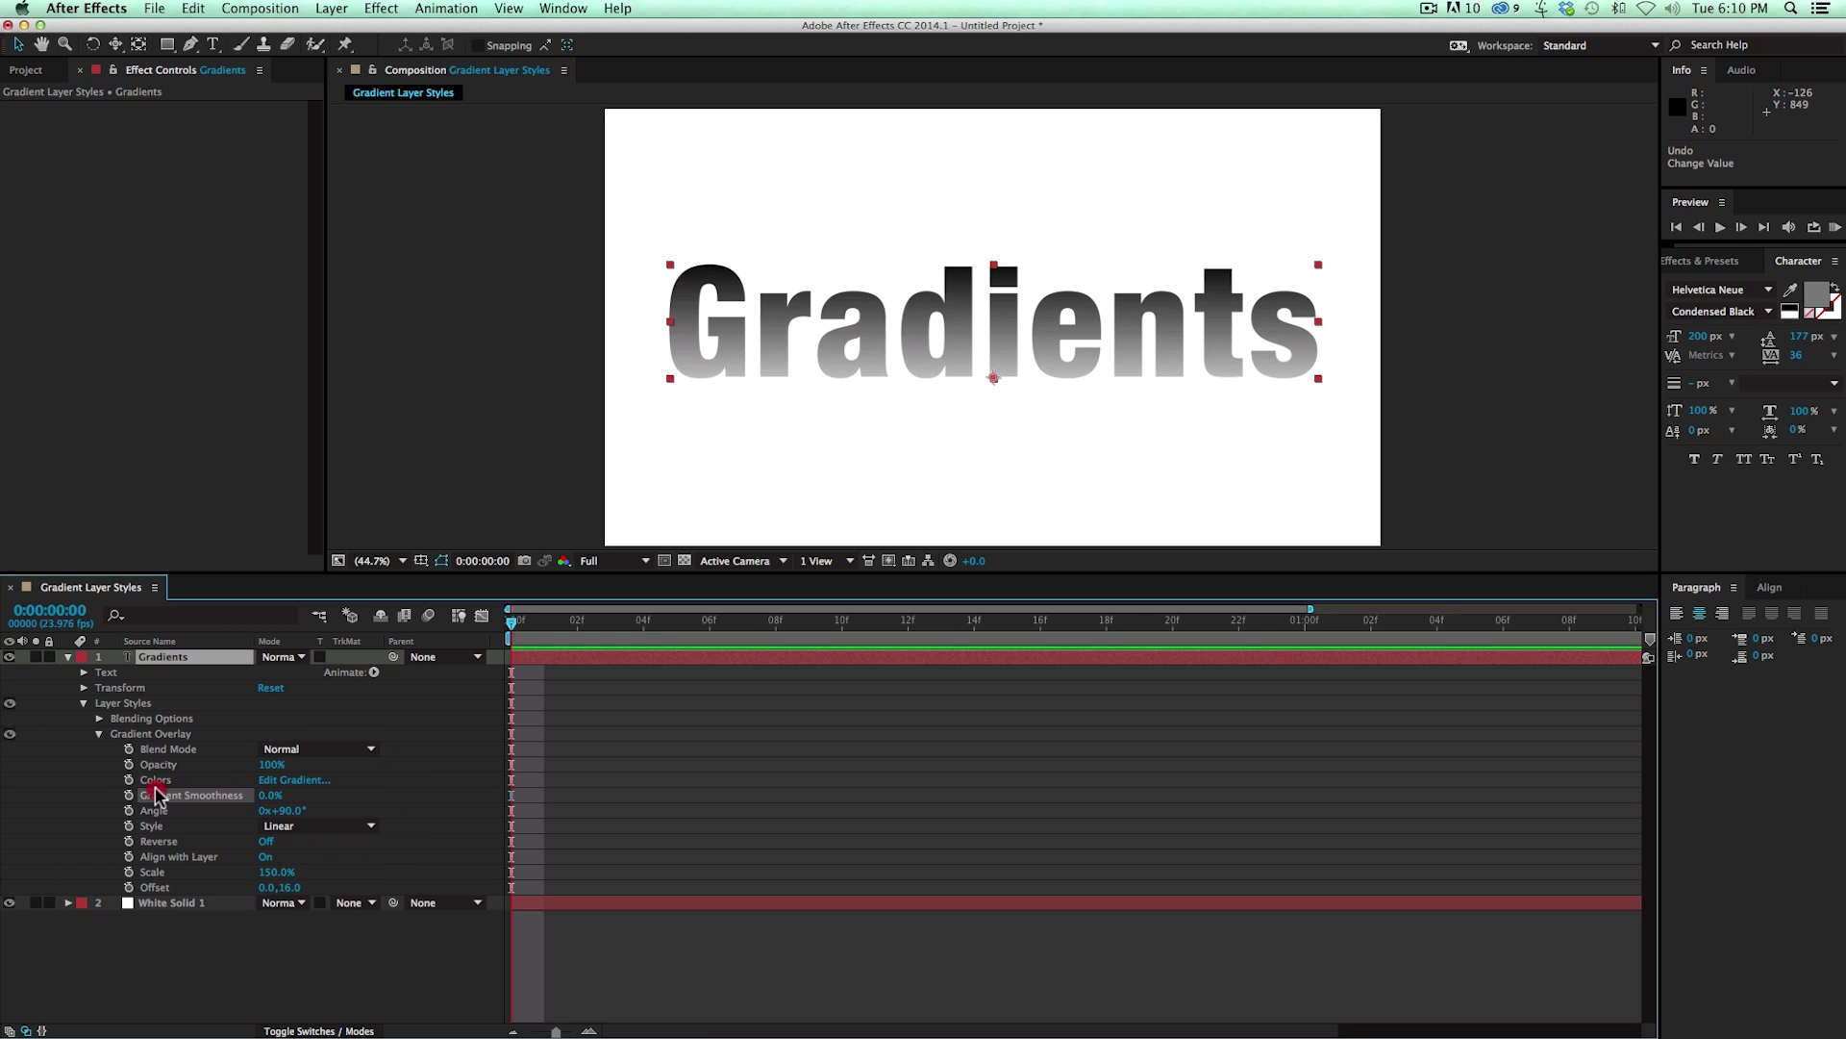
left_click_drag(271, 795, 372, 767)
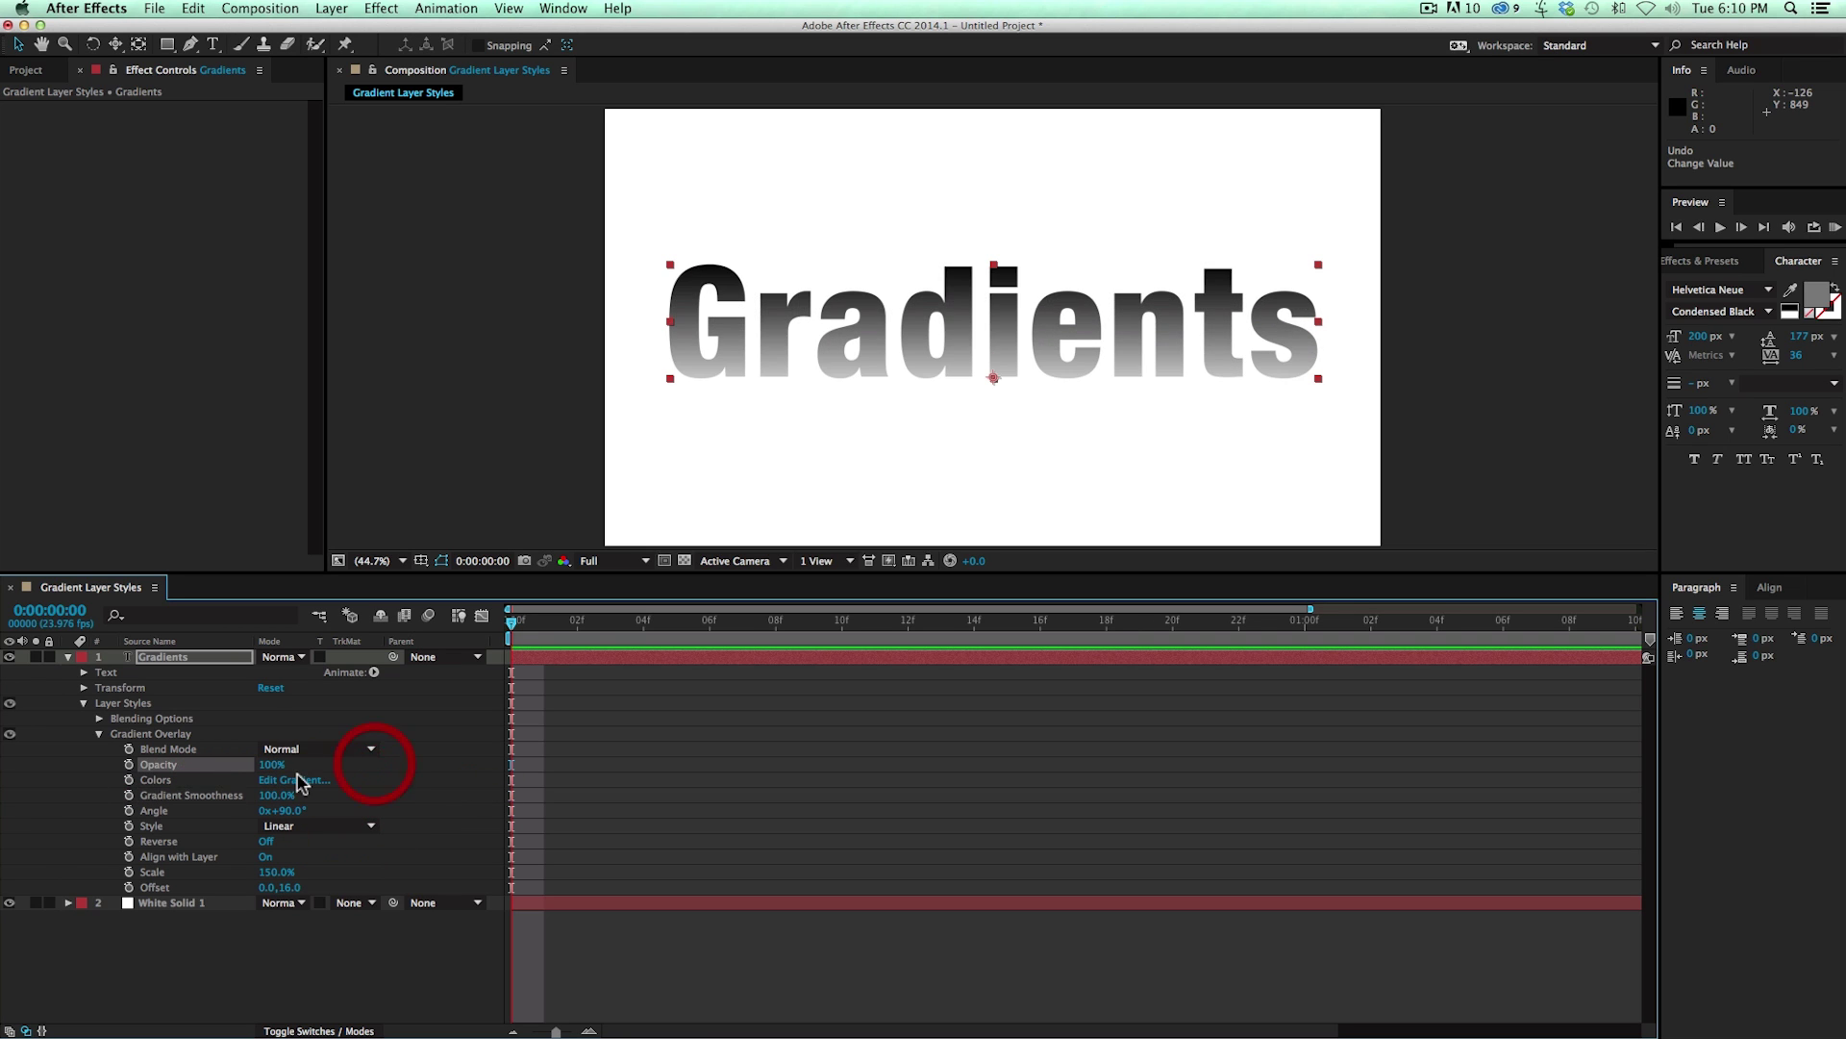
left_click(322, 830)
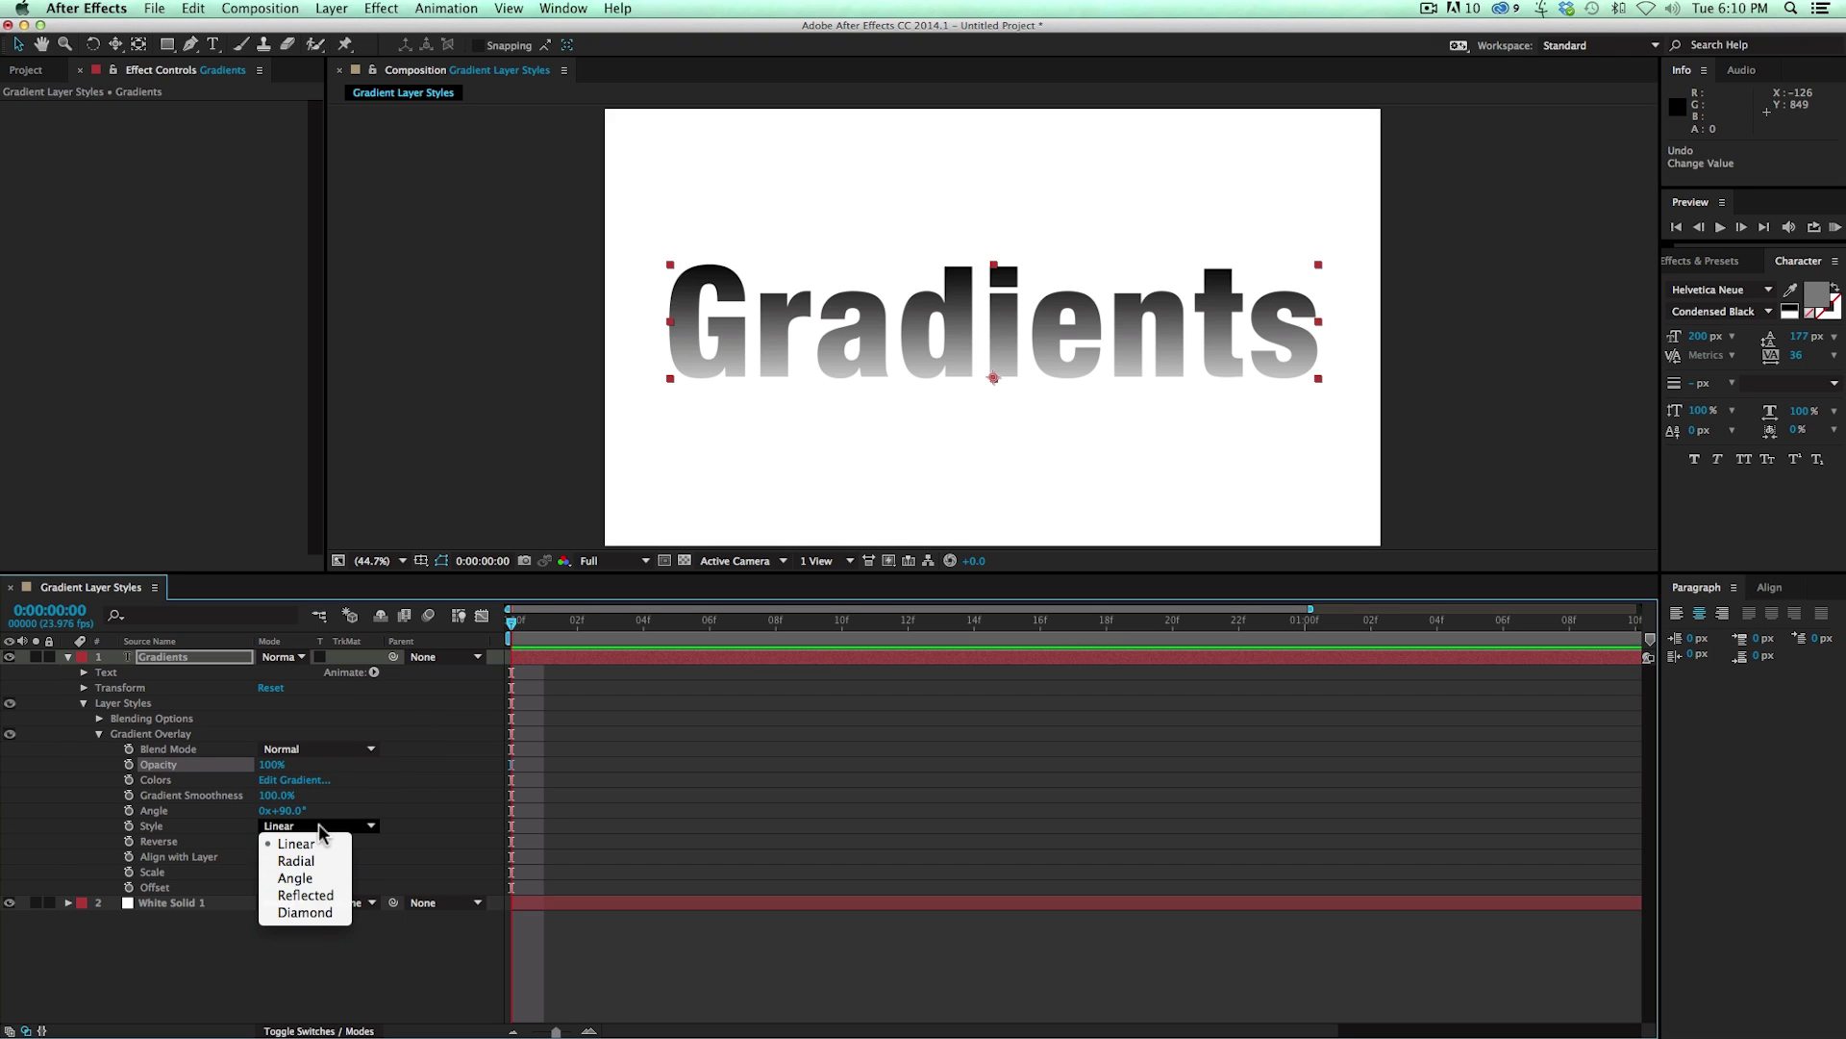
Try Angle, Reflected and Diamond styles on the text's Gradient Overlay, ending on Diamond
left_click(328, 879)
left_click(313, 826)
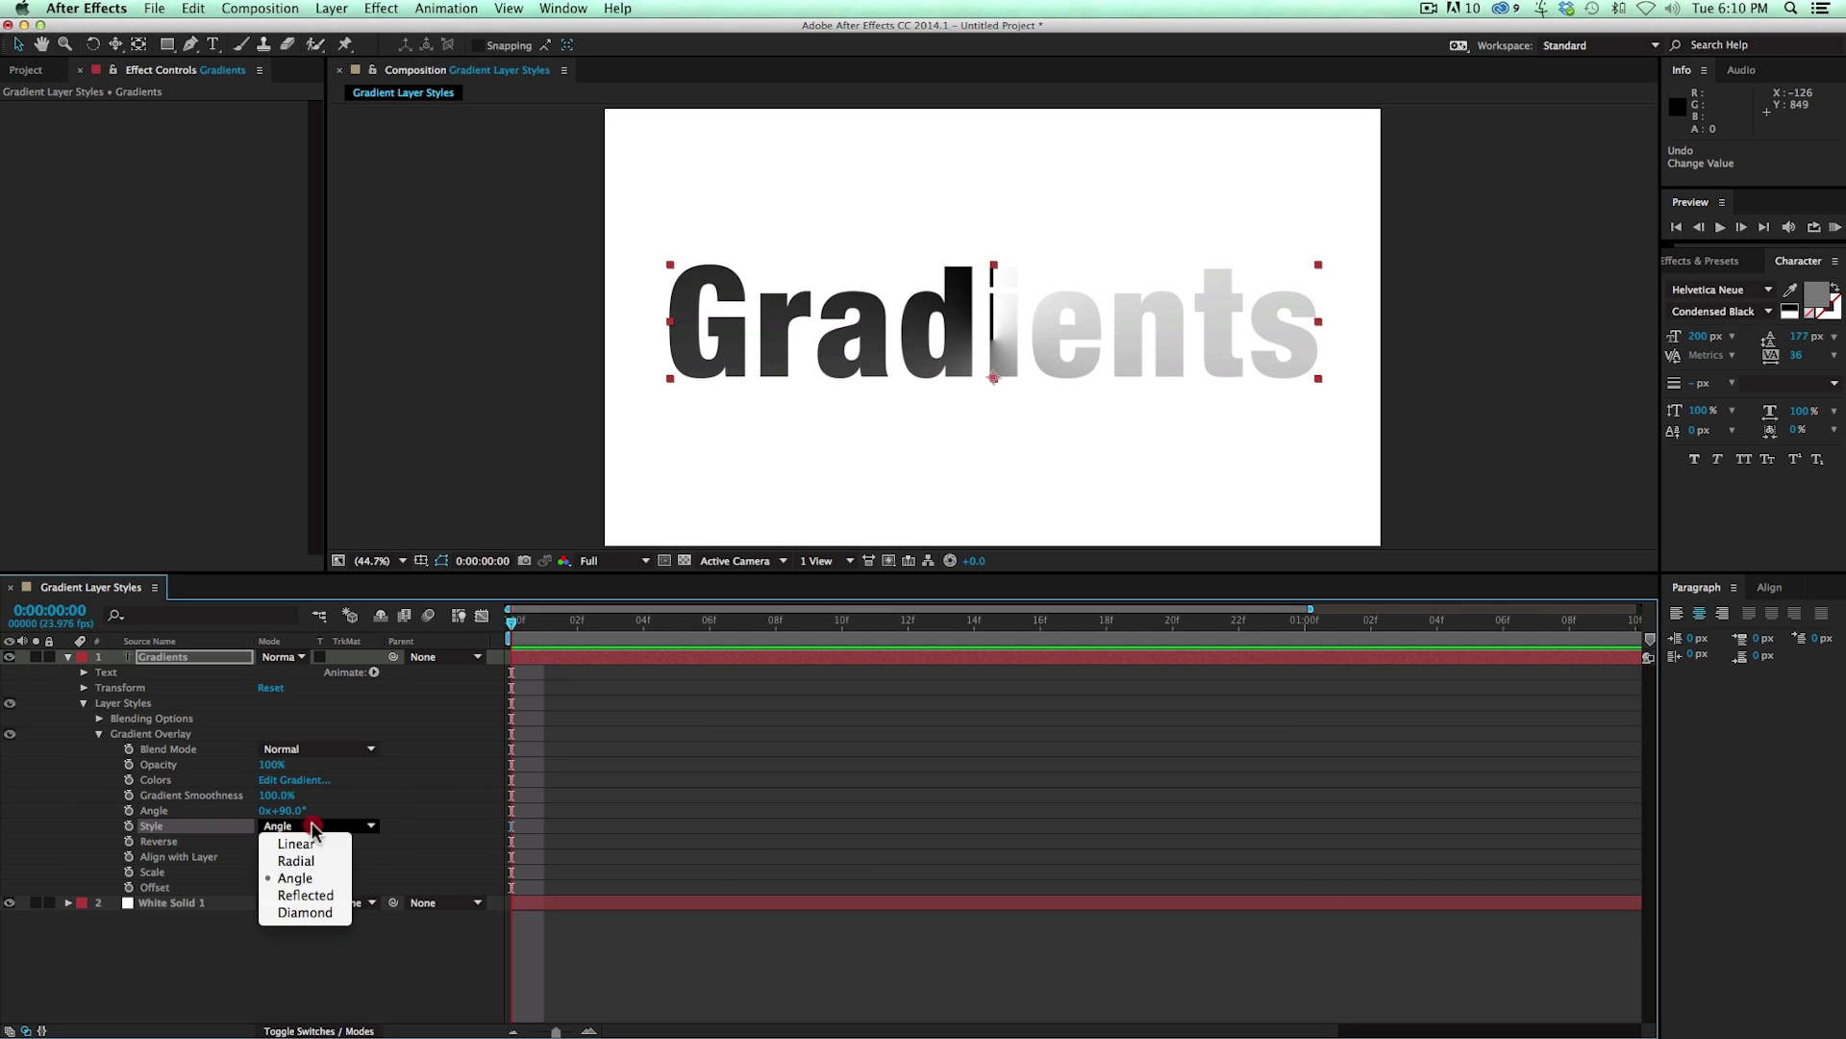
left_click(306, 894)
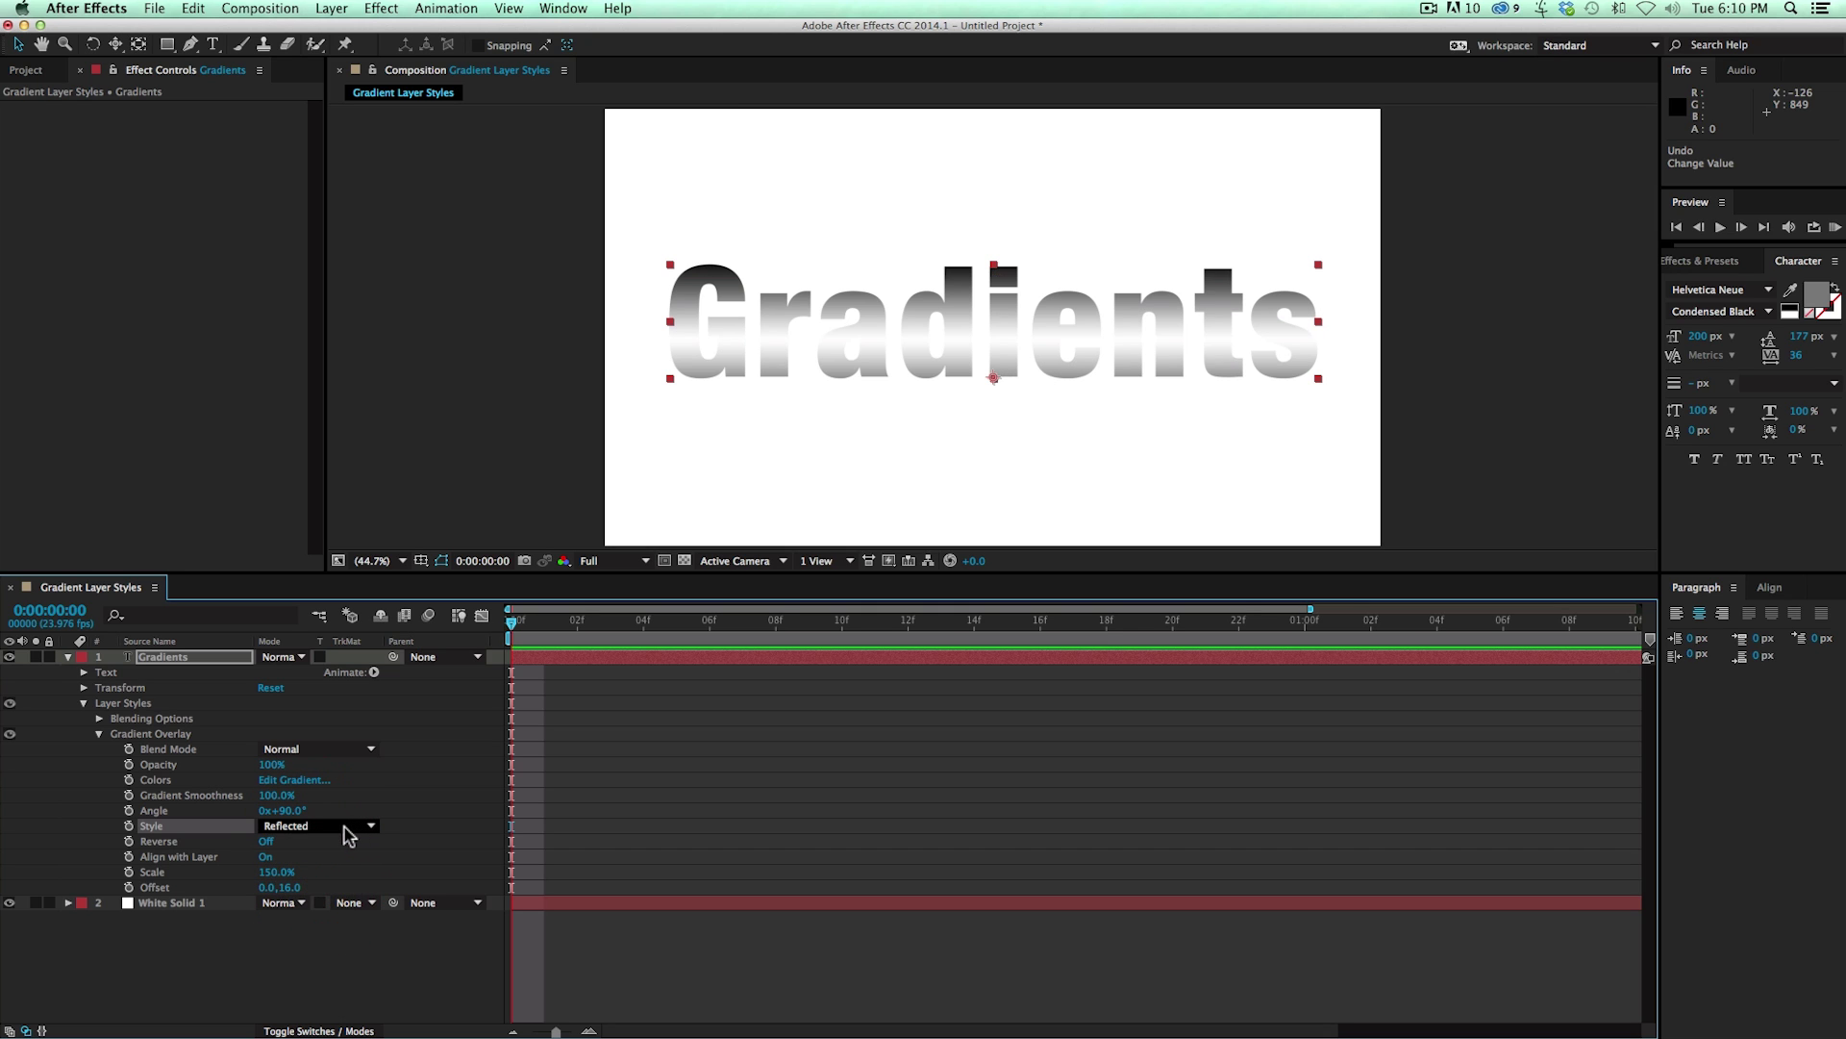
left_click(349, 832)
left_click(318, 910)
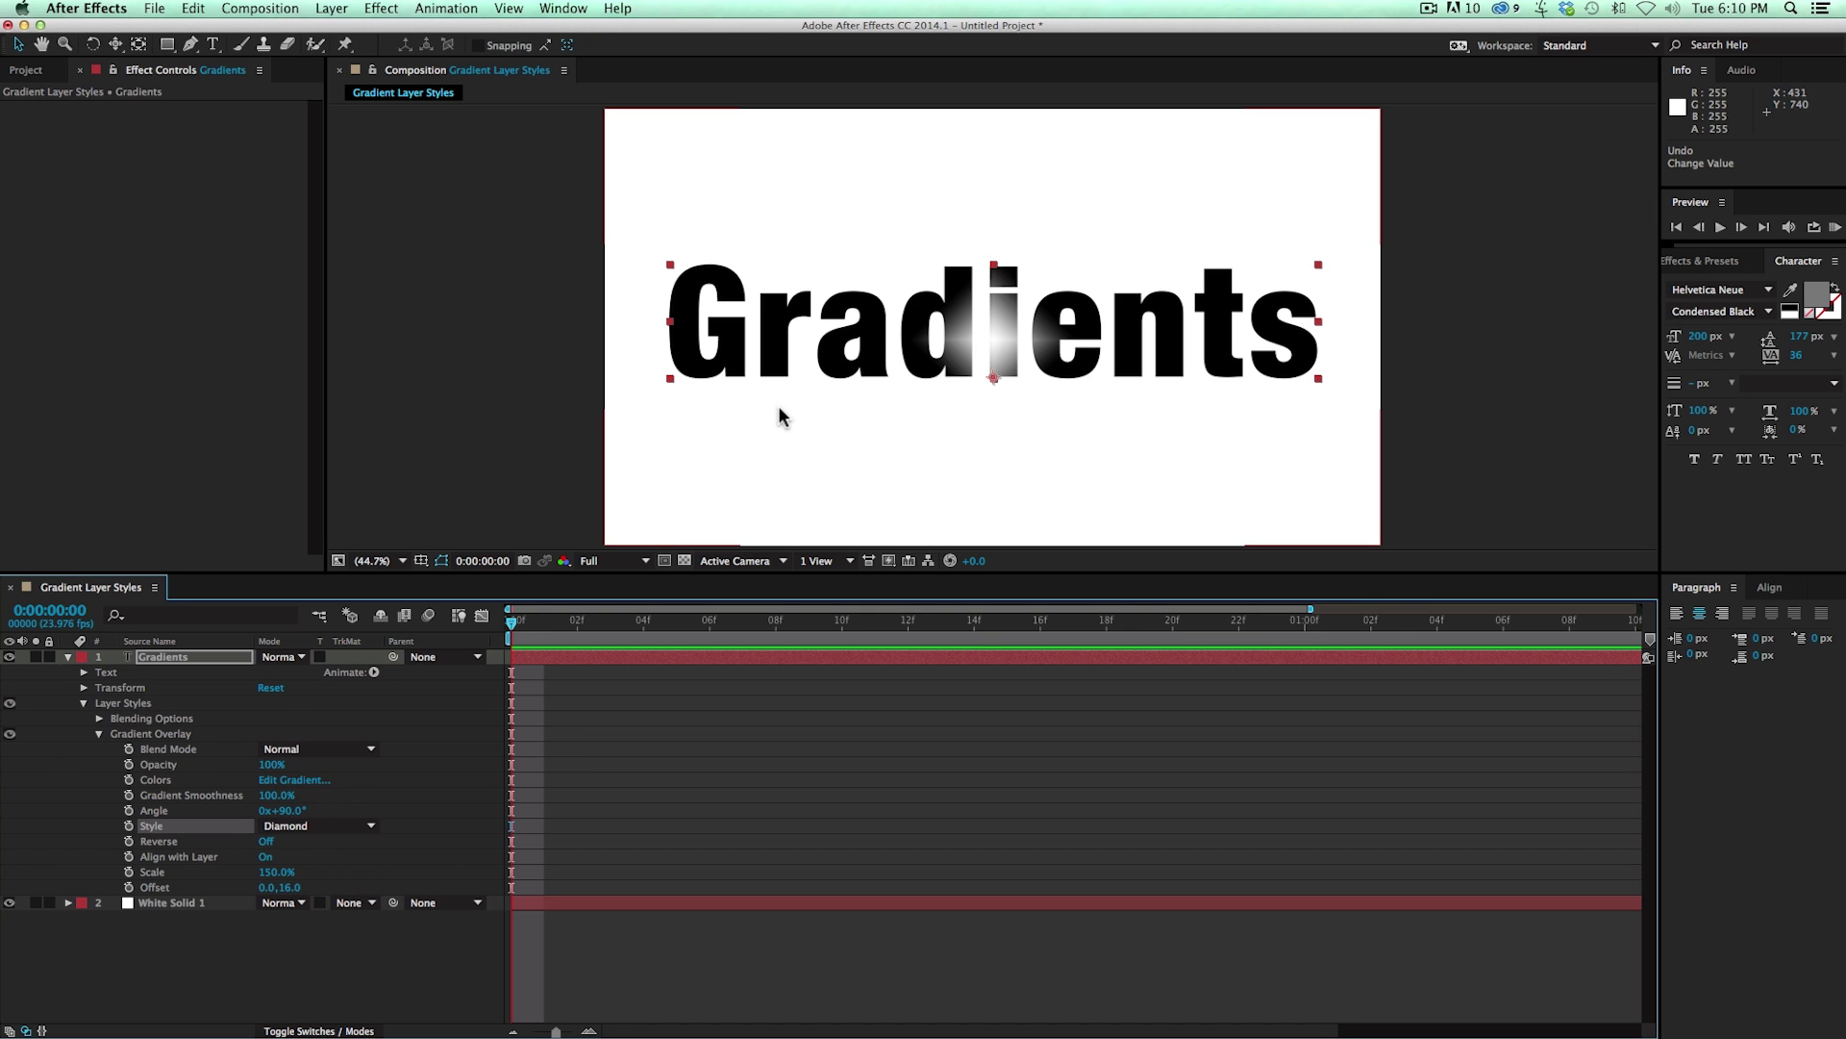
Copy the Gradient Overlay onto White Solid 1, hide the Gradients text, and set Radial style
left_click(166, 737)
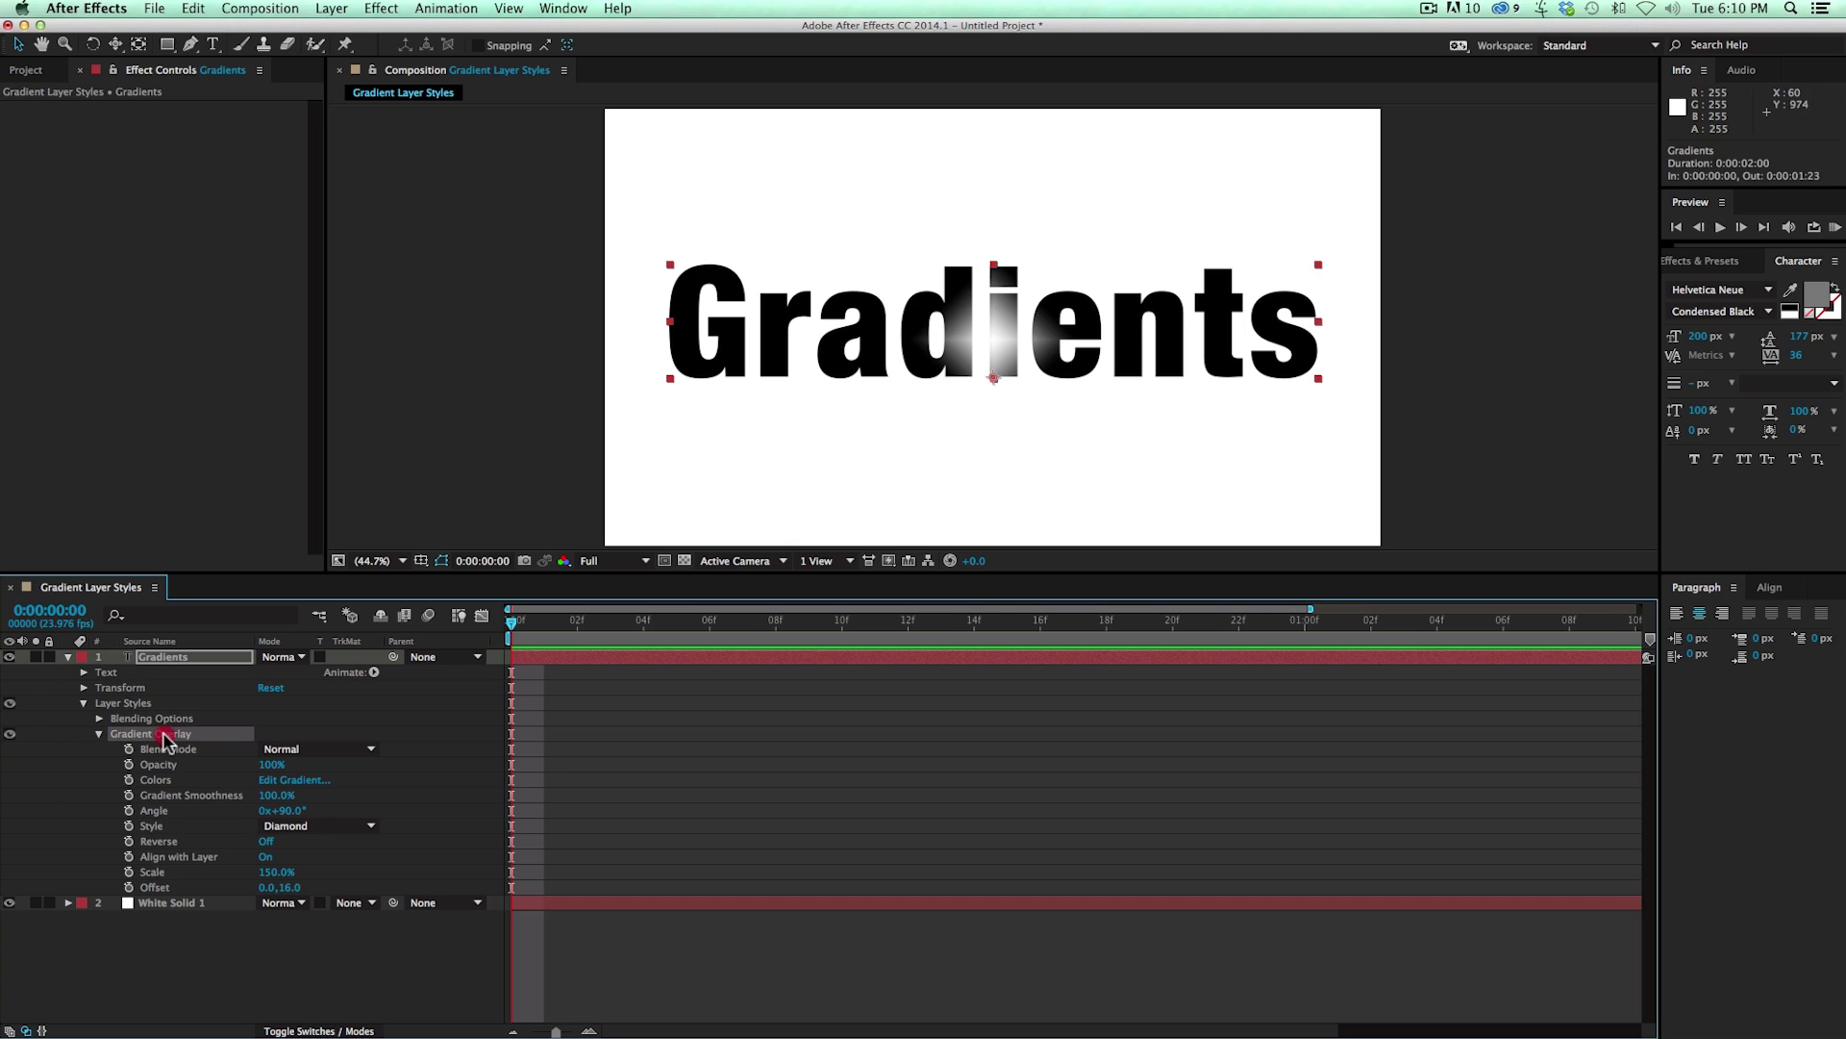
left_click(186, 904)
key("super+v")
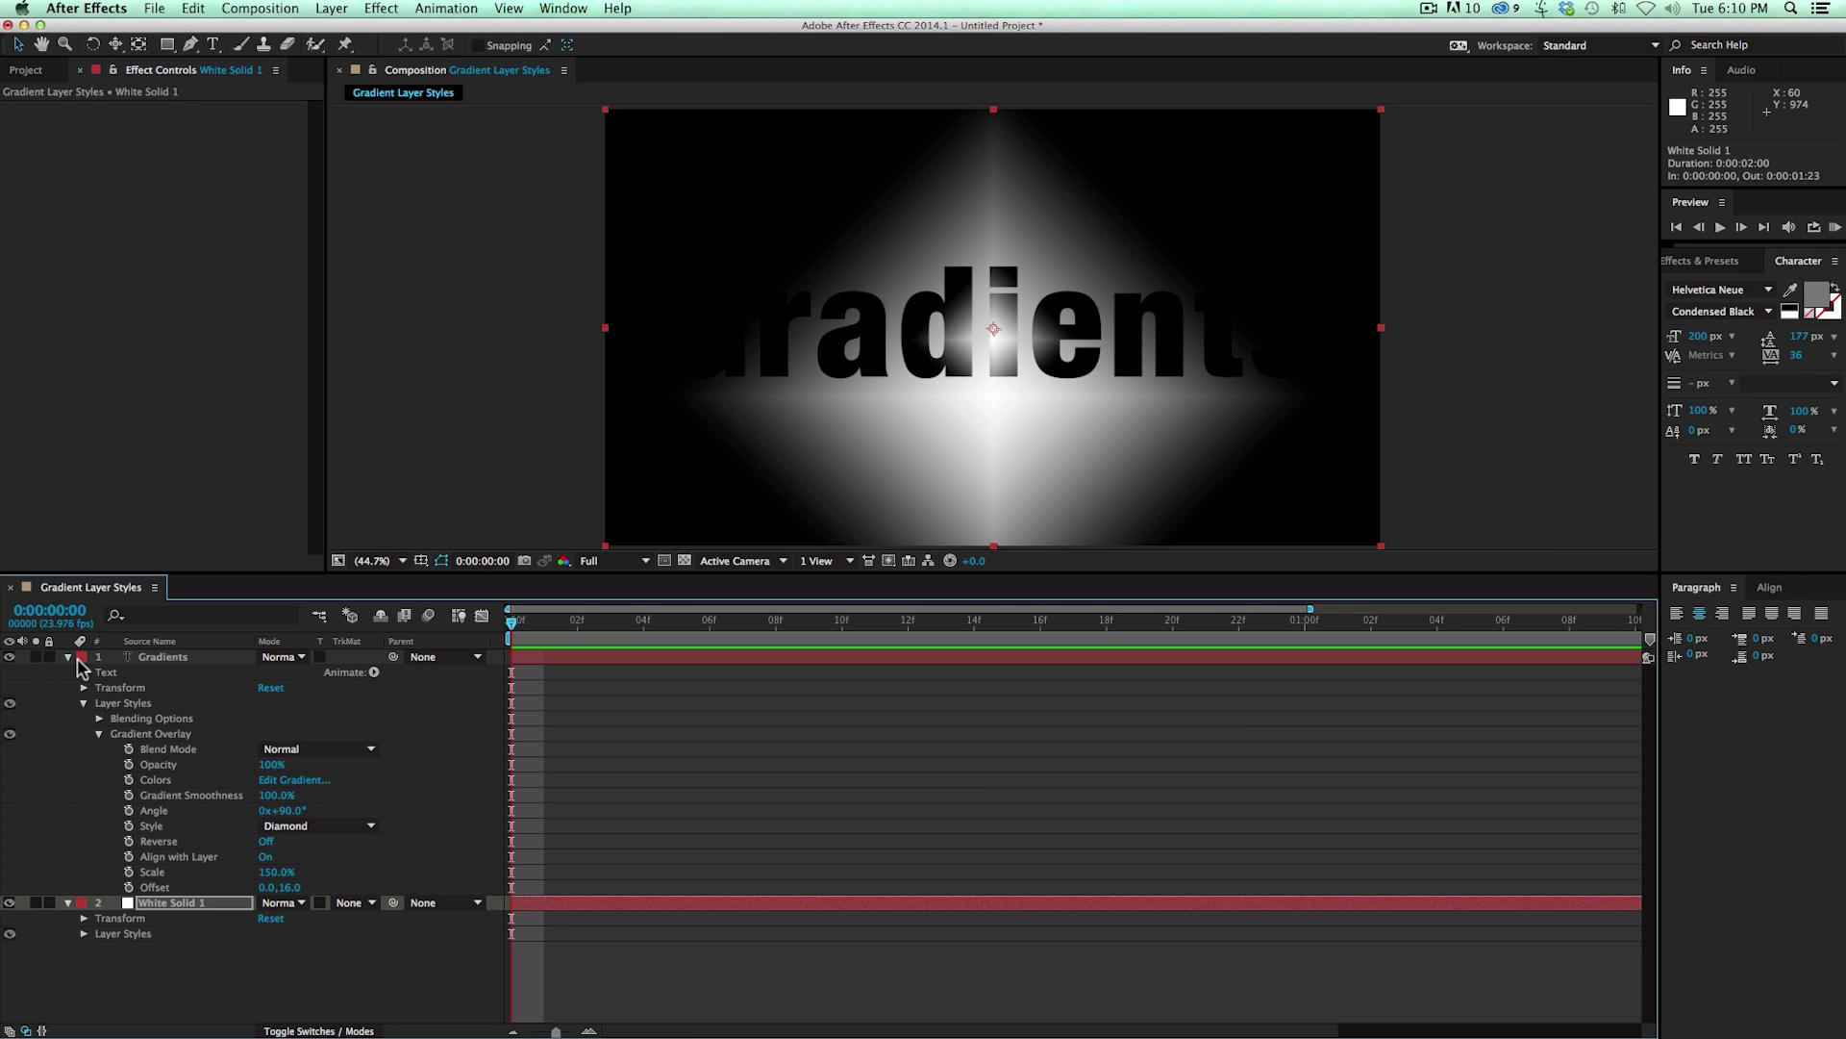
left_click(10, 657)
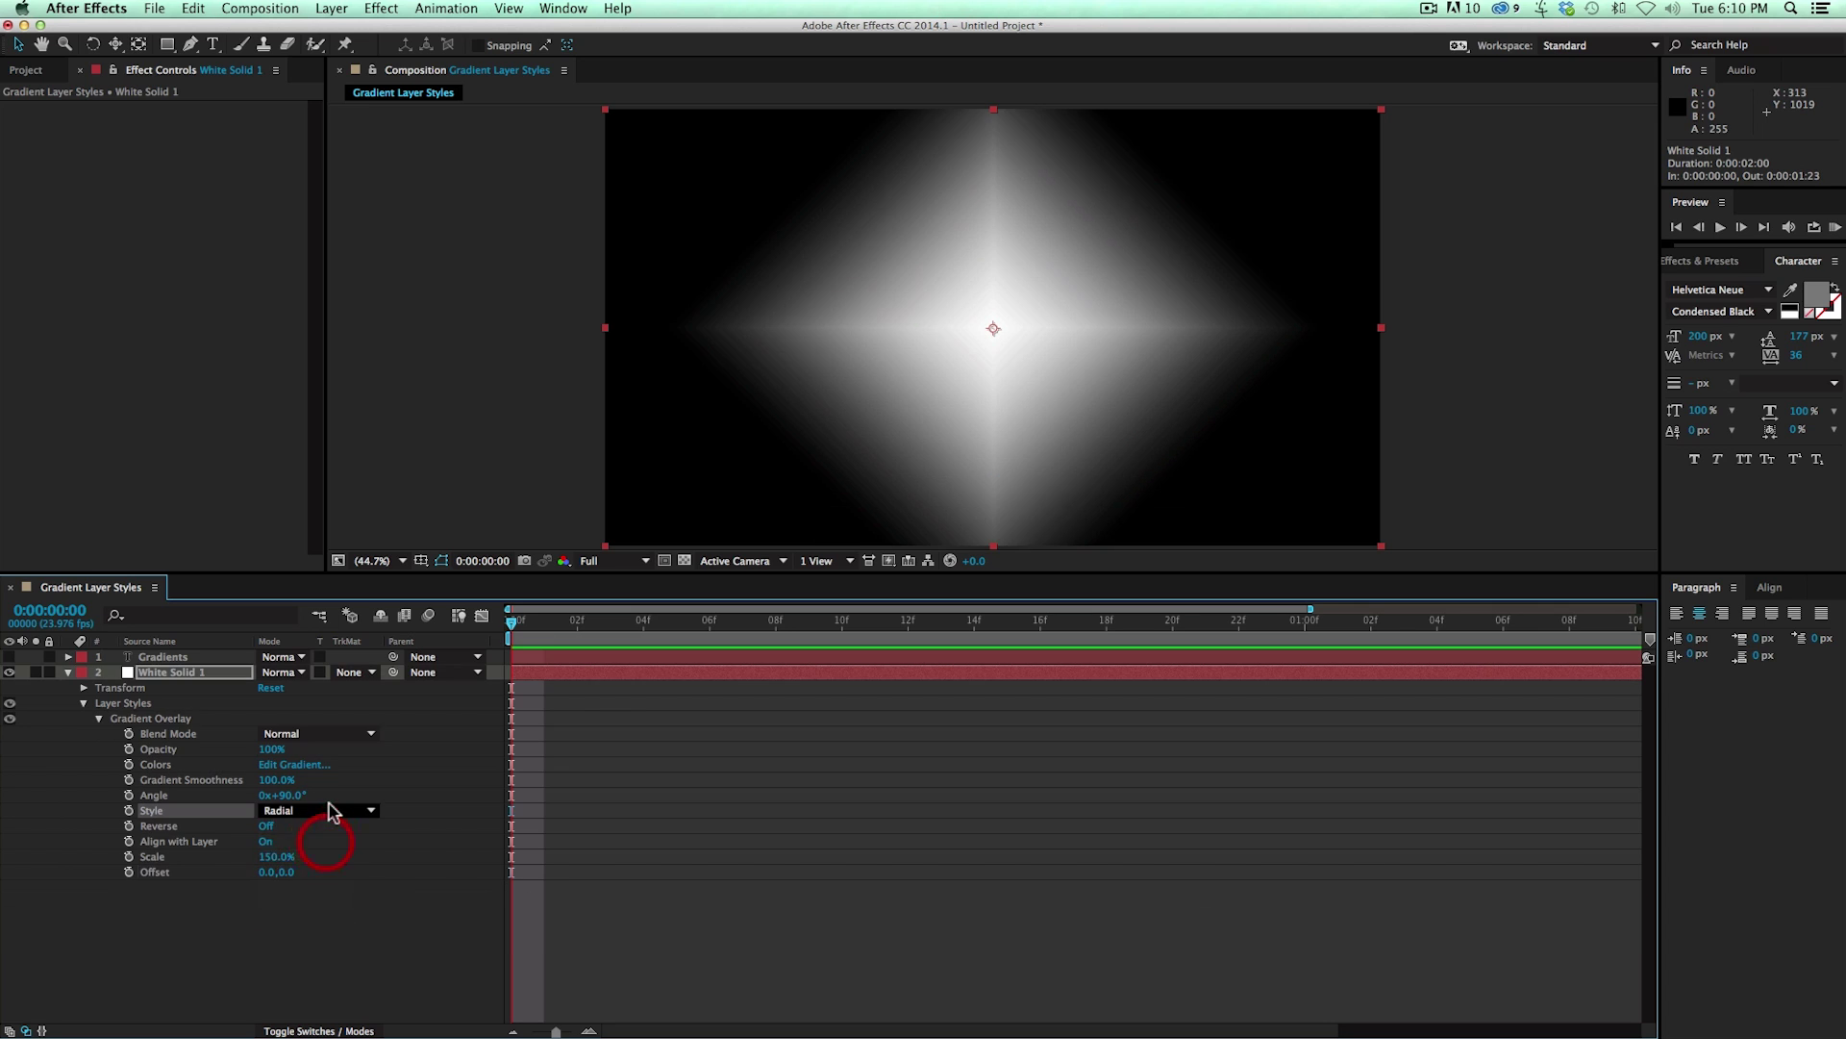
left_click(331, 811)
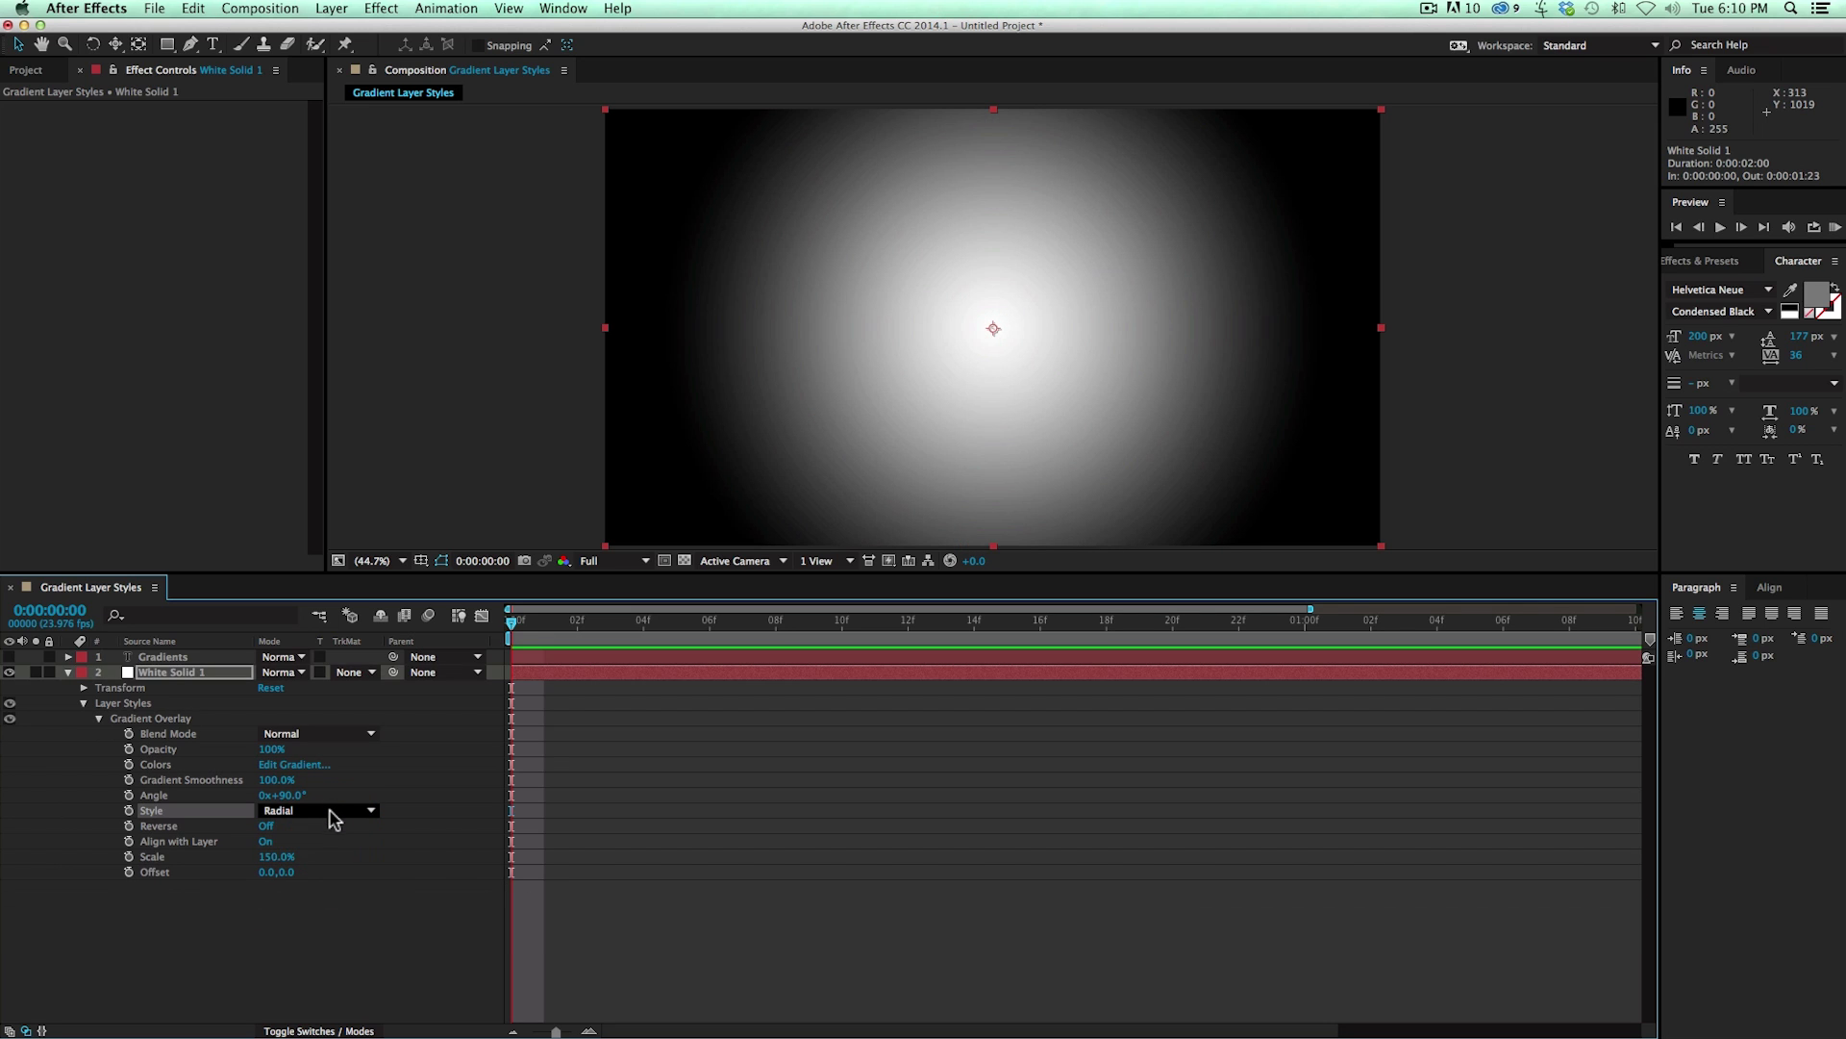
Cycle White Solid 1's overlay through Angle, Reflected and Diamond, settling on Linear
left_click(332, 817)
left_click(368, 859)
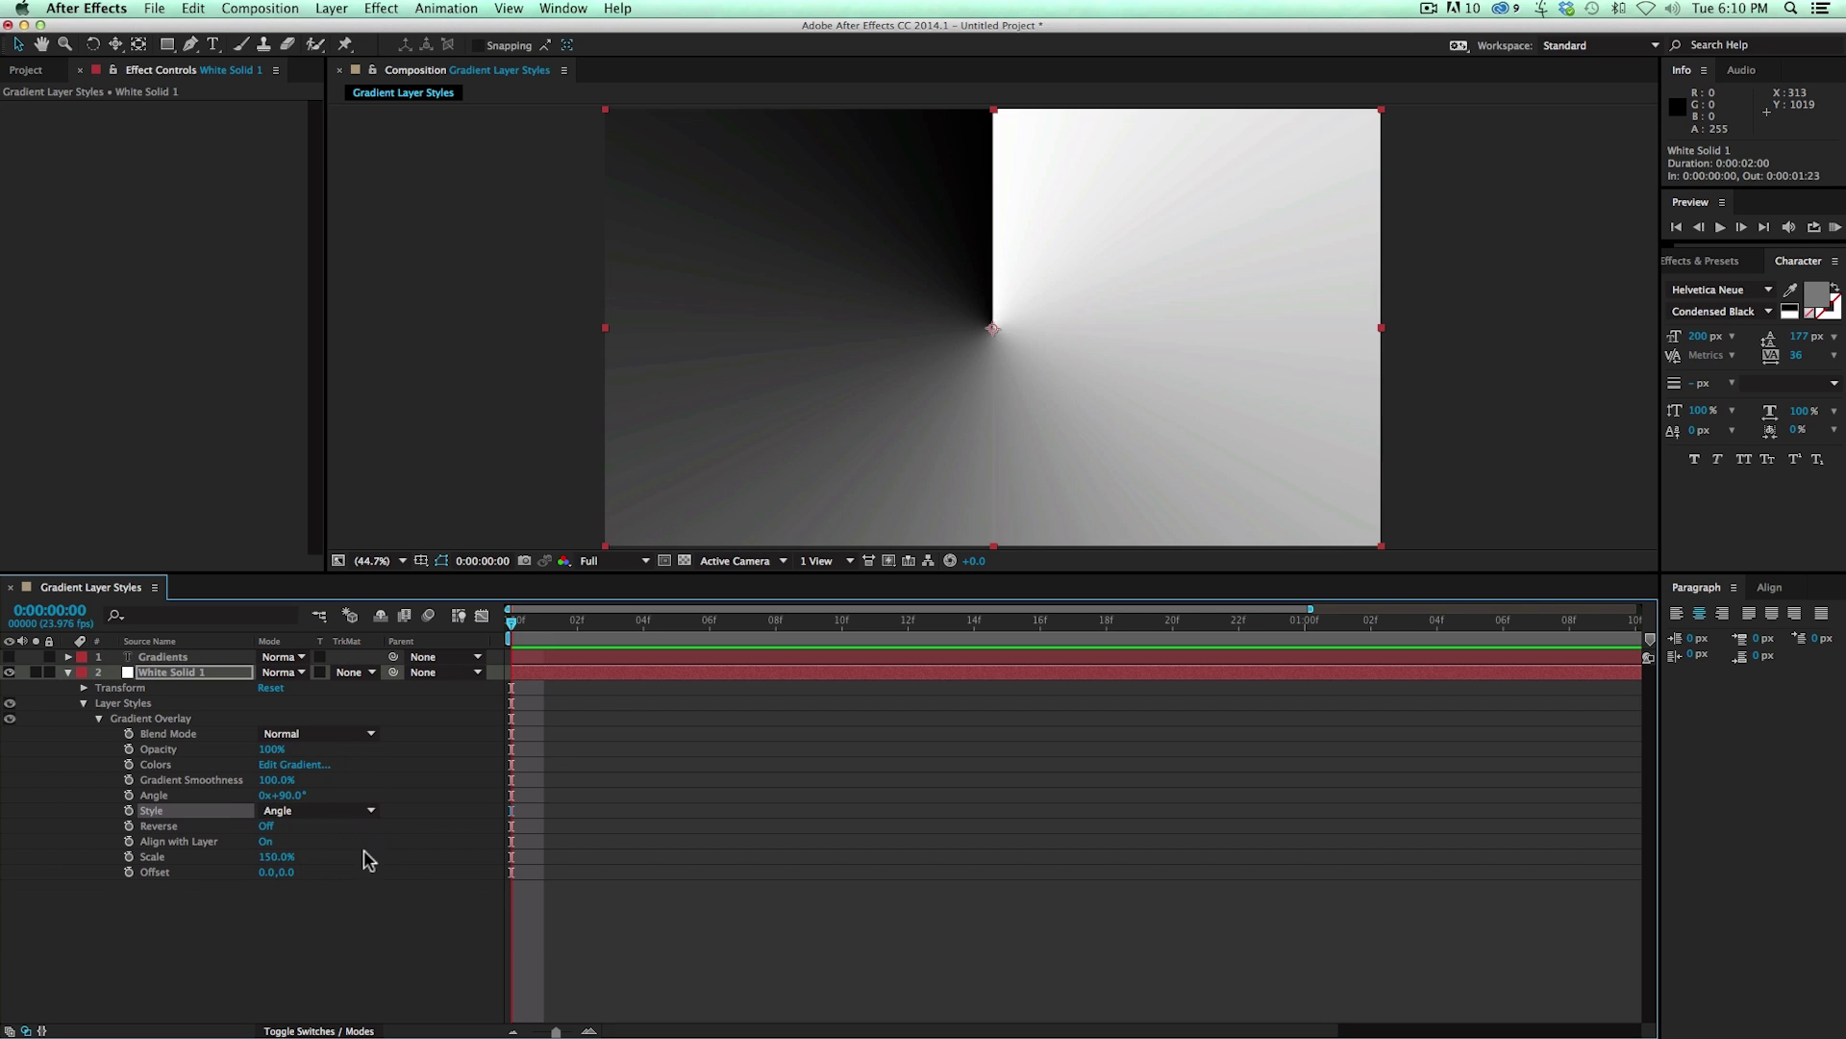
left_click(320, 812)
left_click(328, 878)
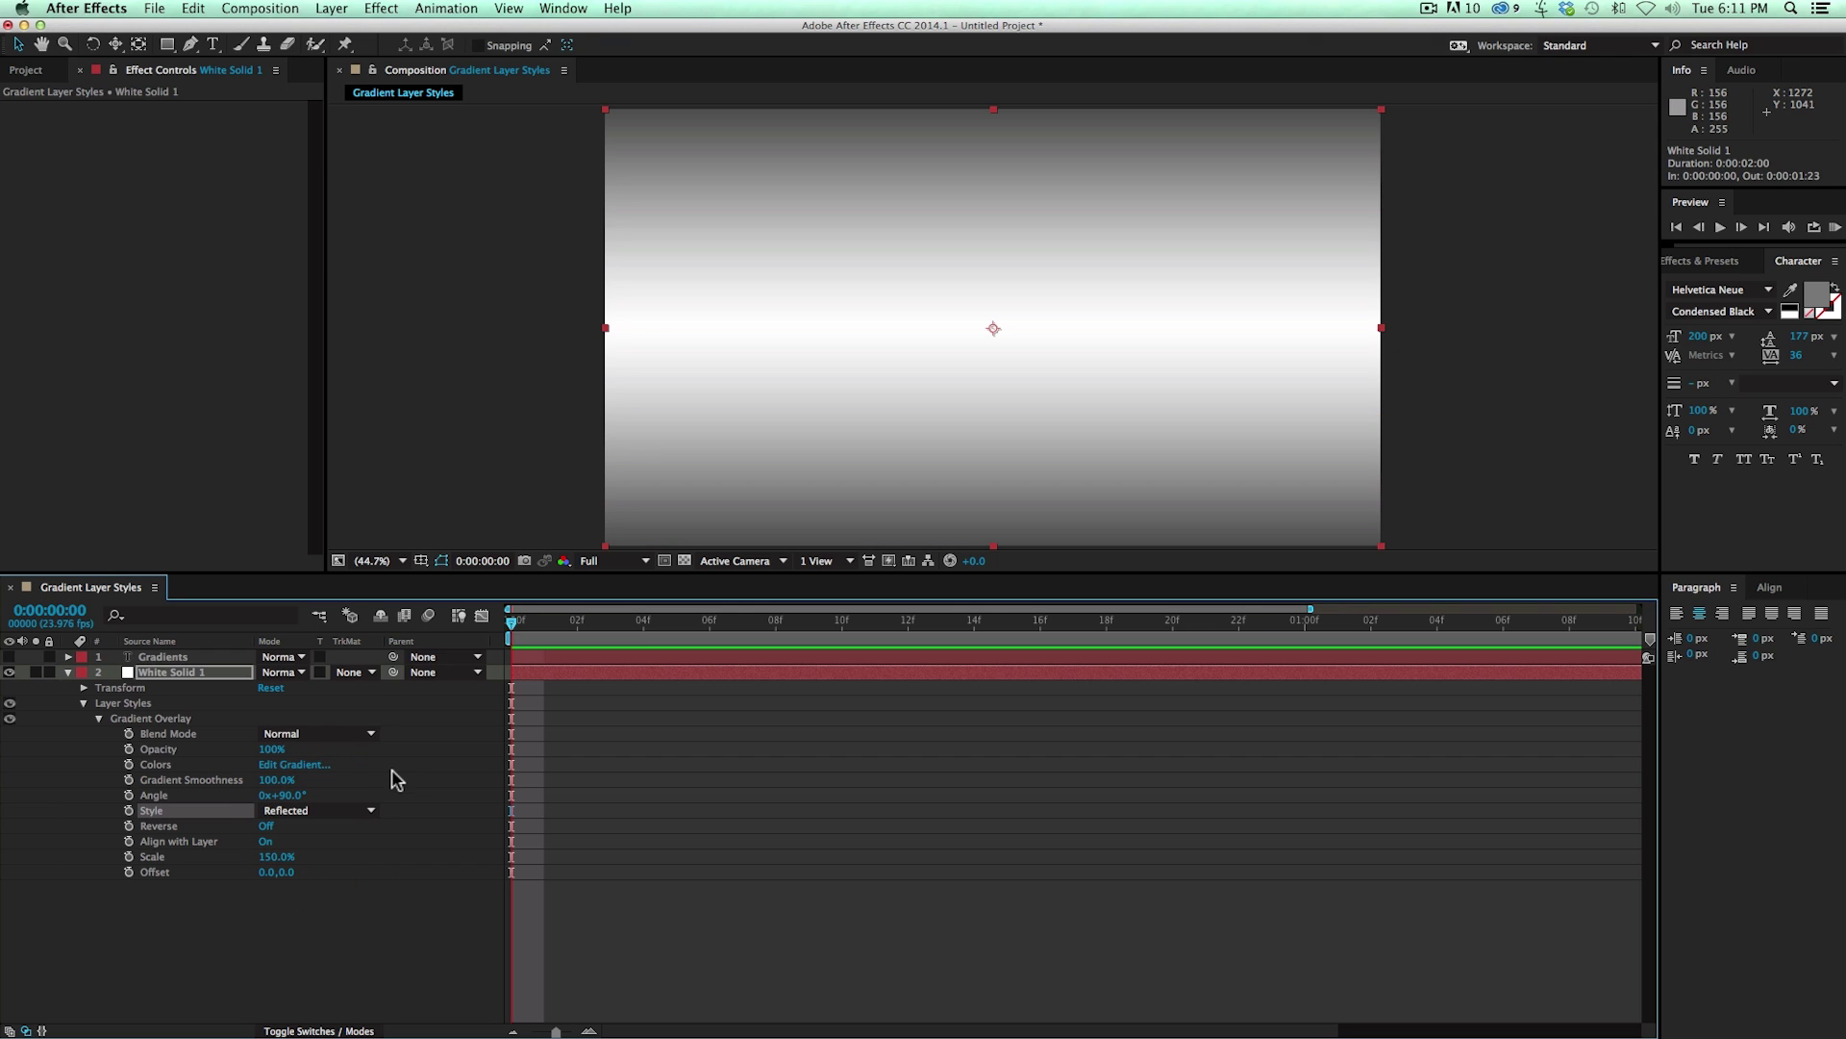
left_click(329, 811)
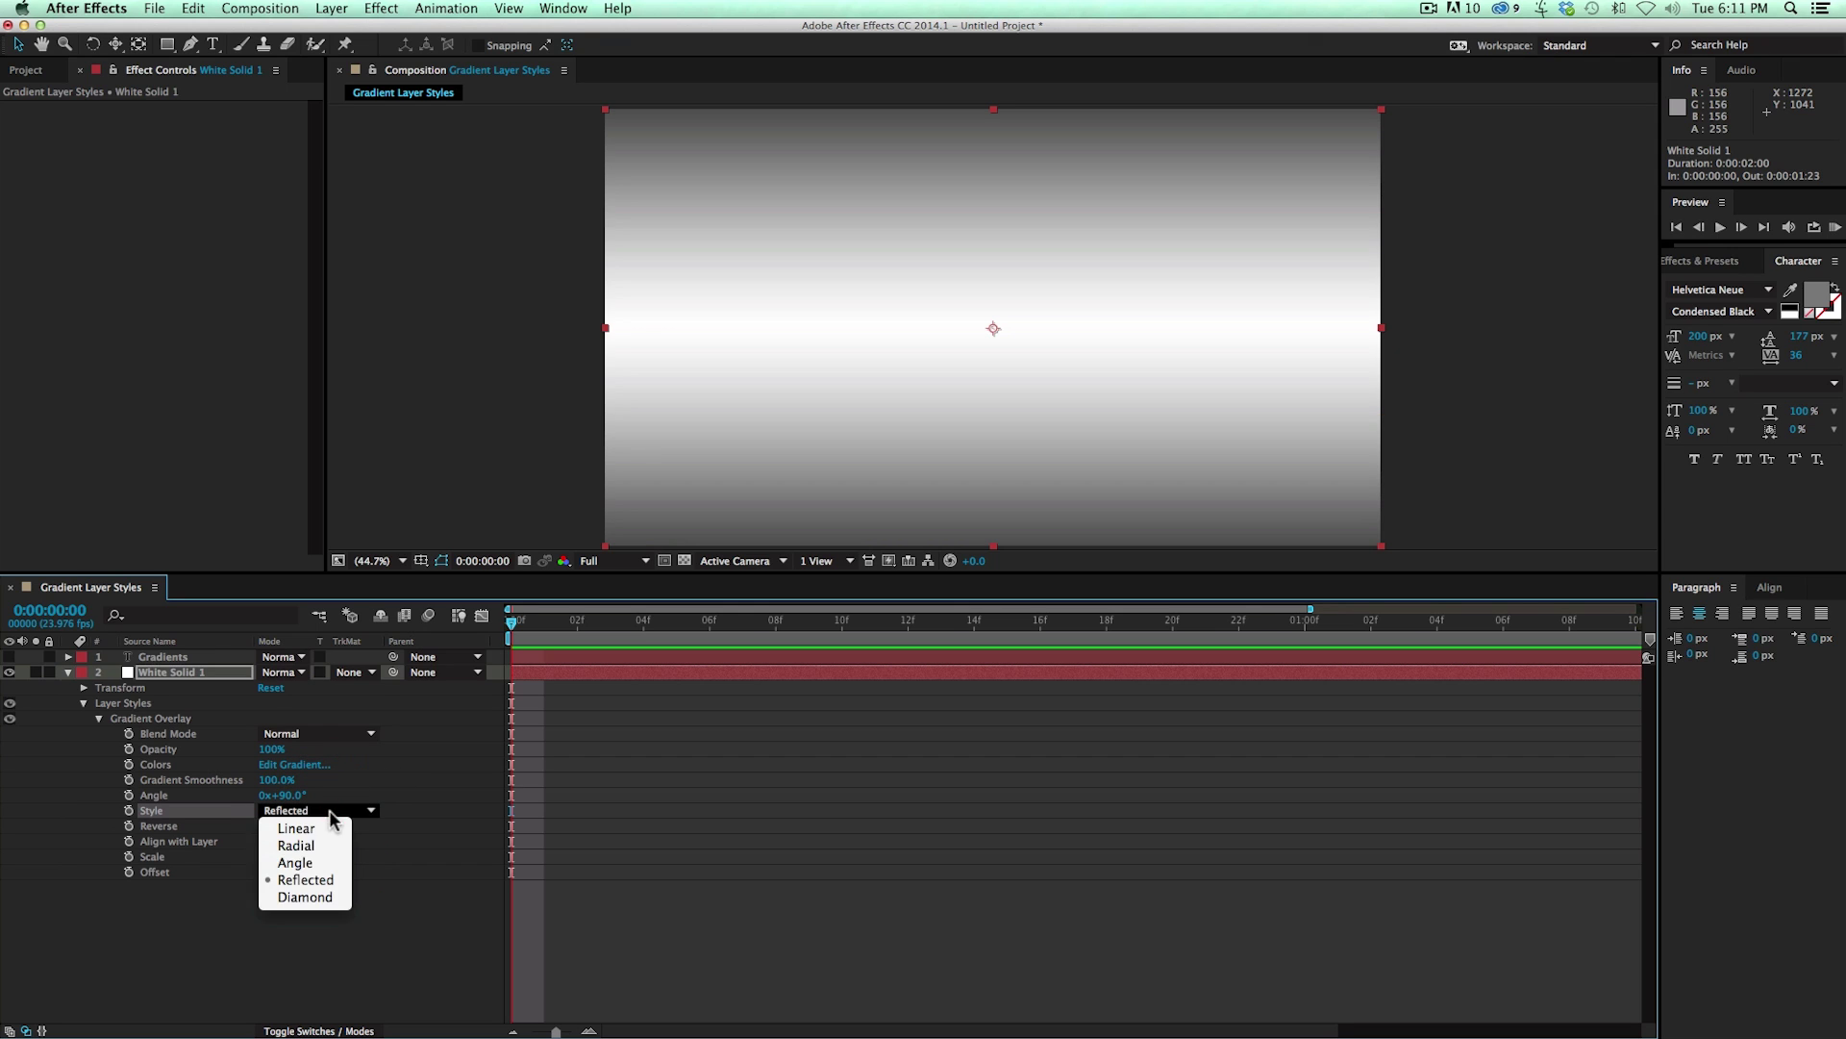
left_click(327, 896)
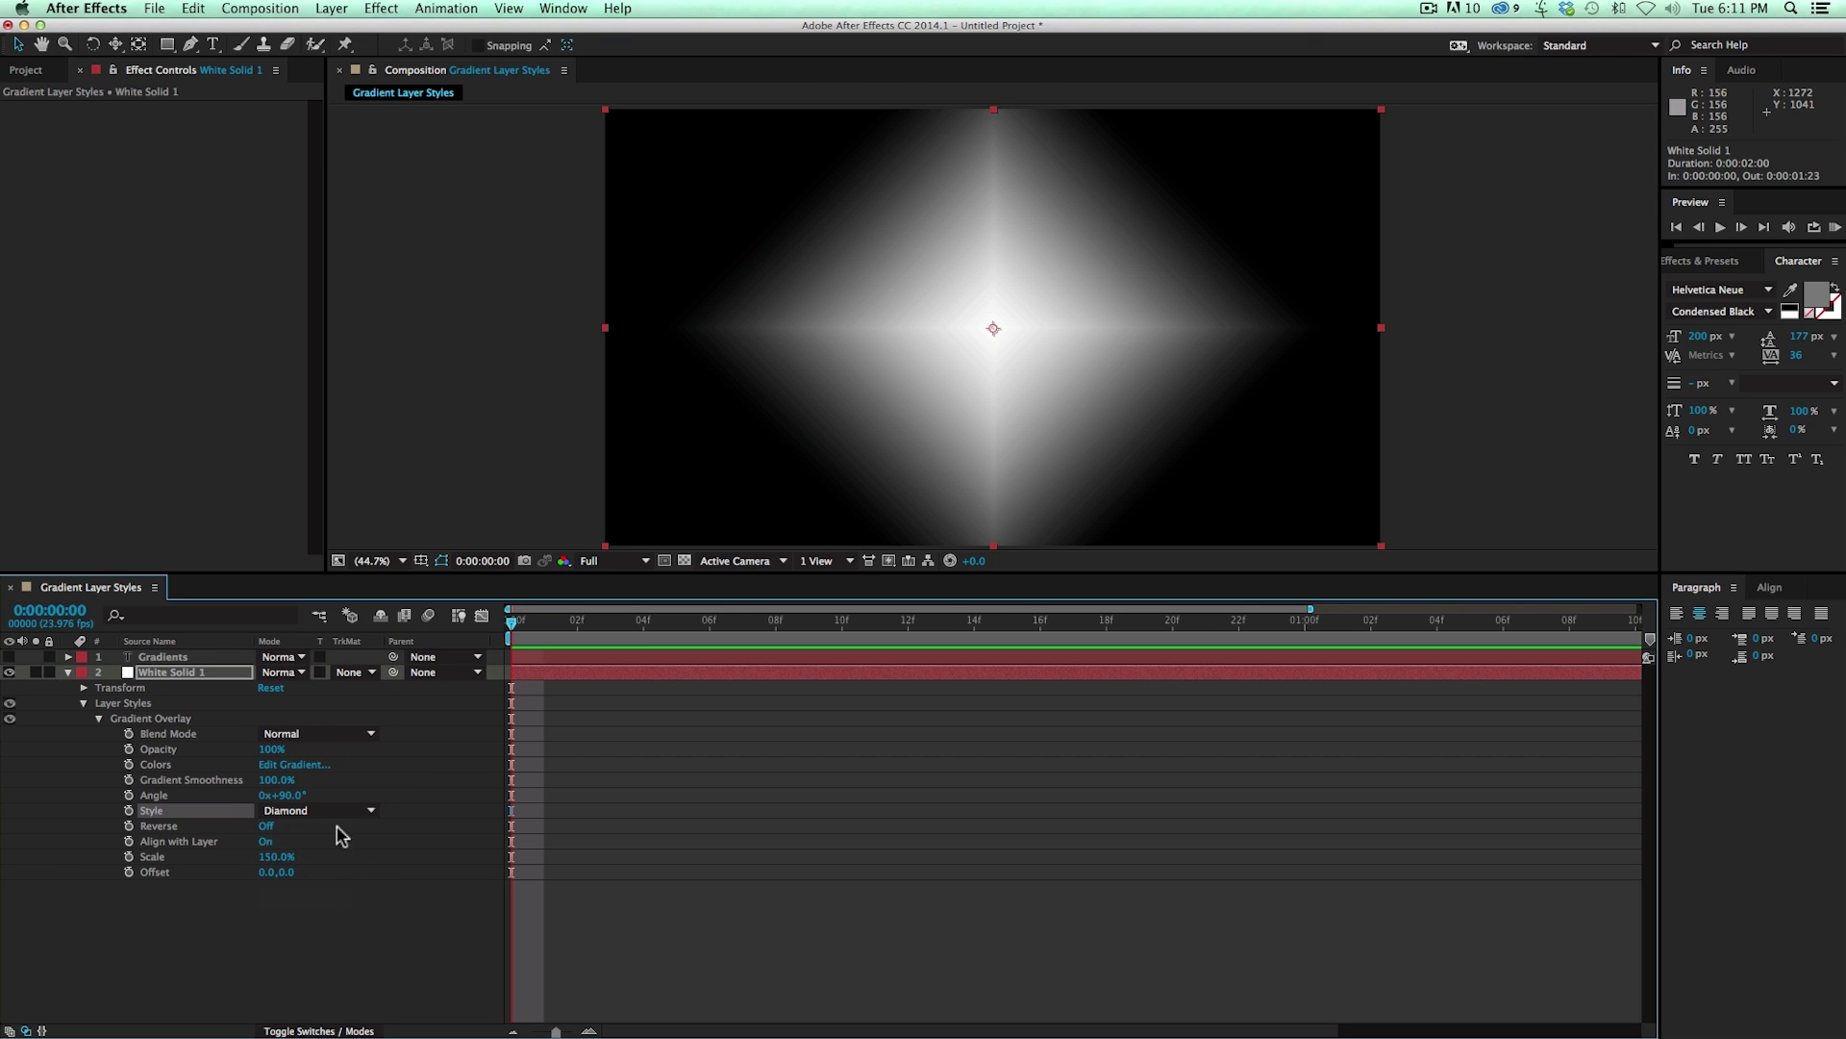
left_click(334, 811)
left_click(328, 833)
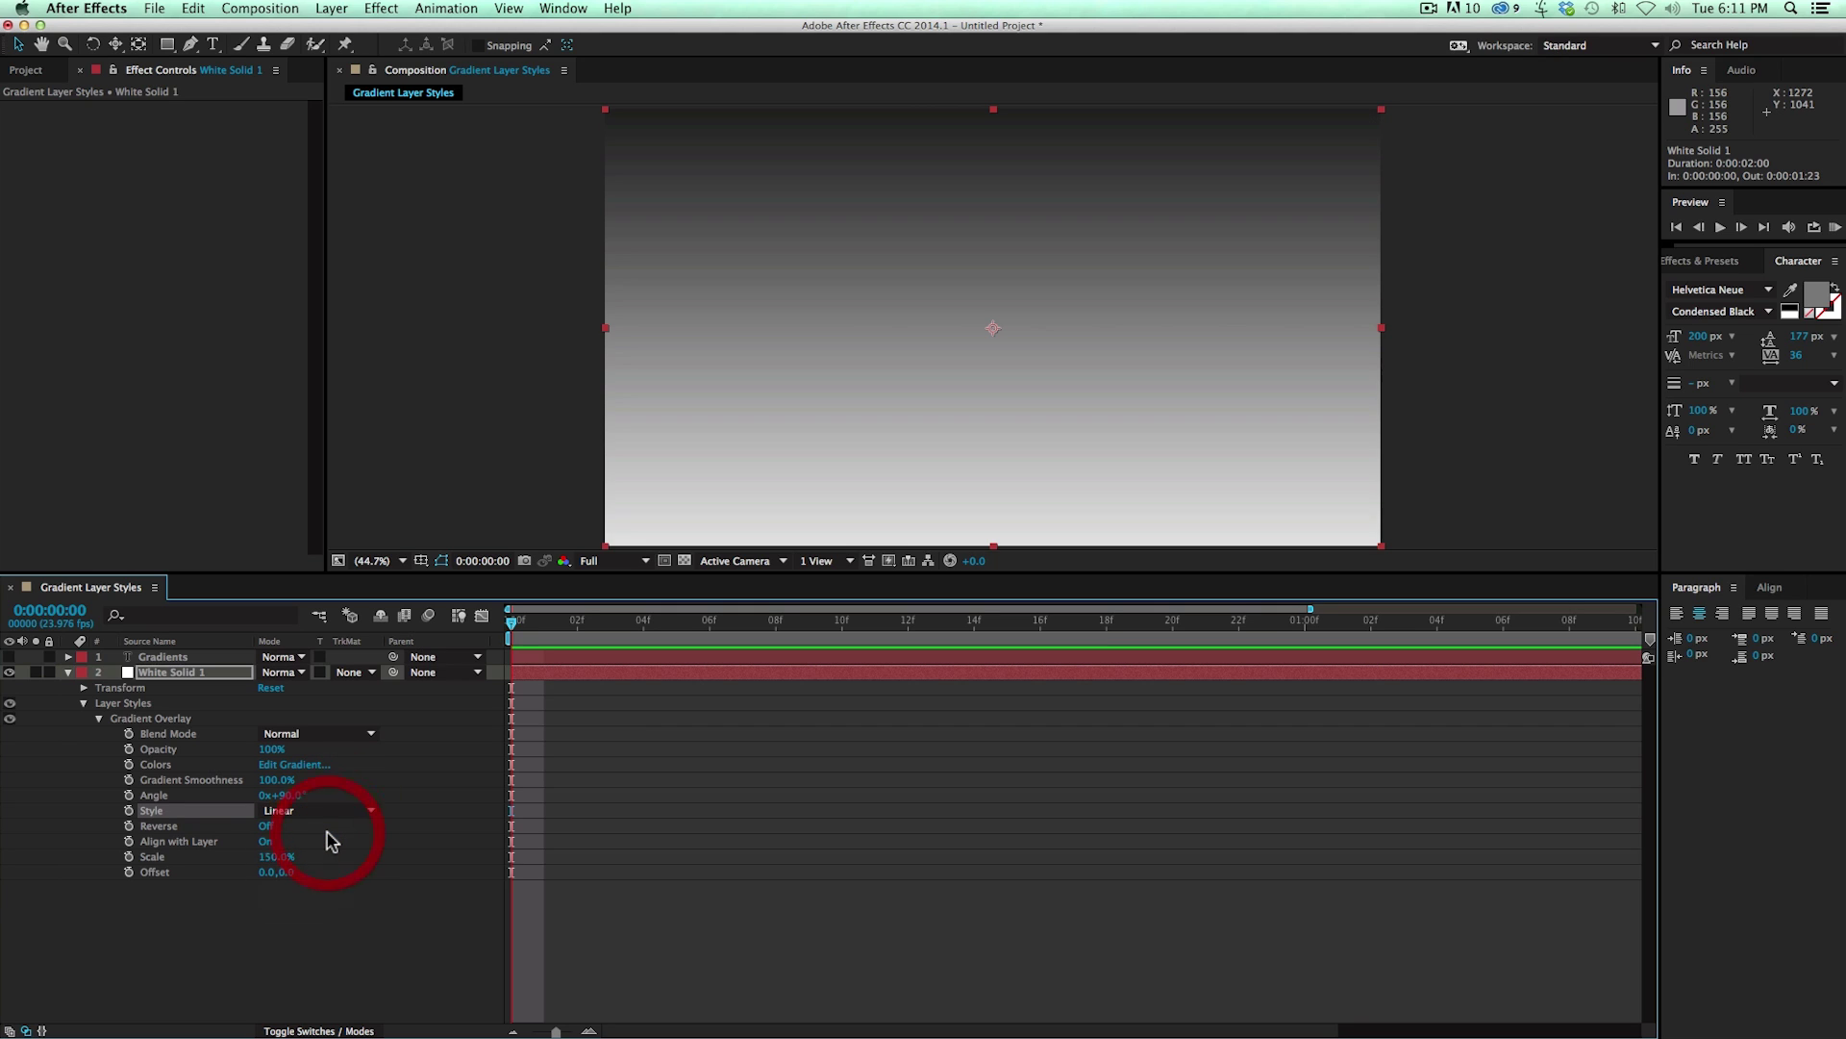
Open the Gradient Editor for the overlay and move it clear of the composition
left_click(306, 766)
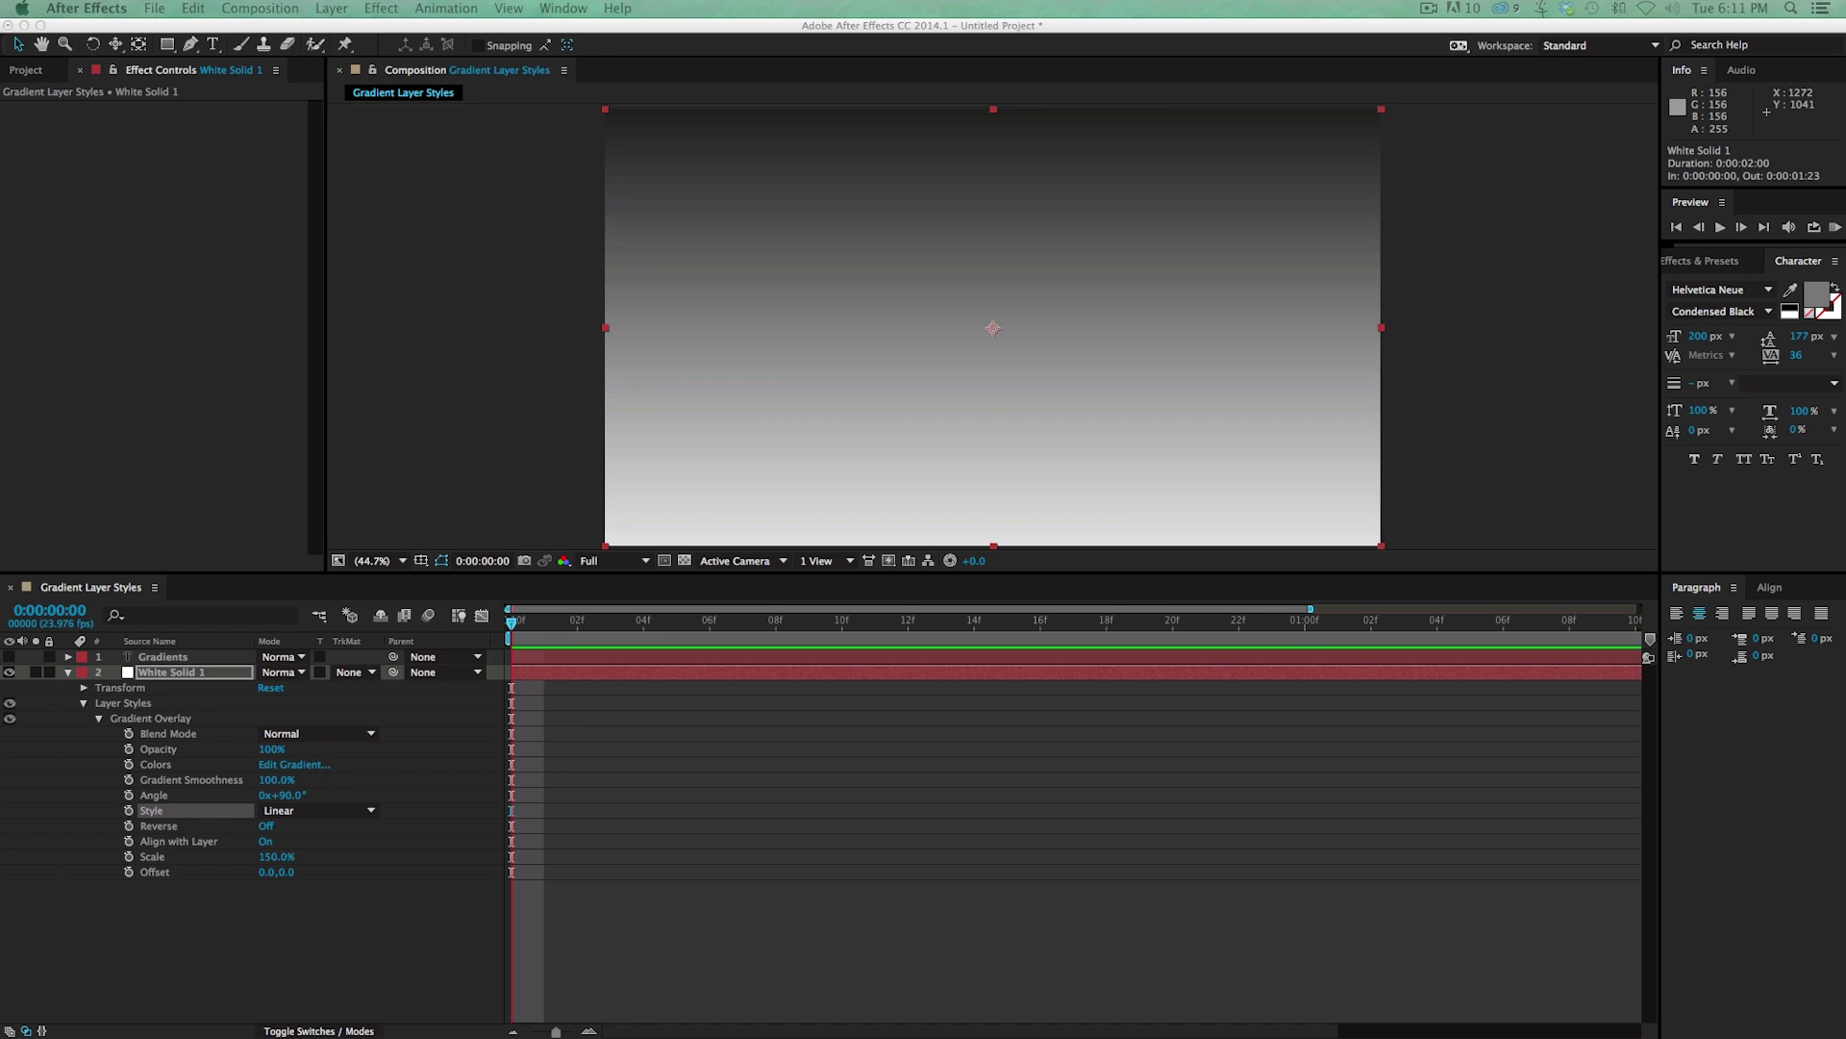
left_click_drag(661, 248, 736, 218)
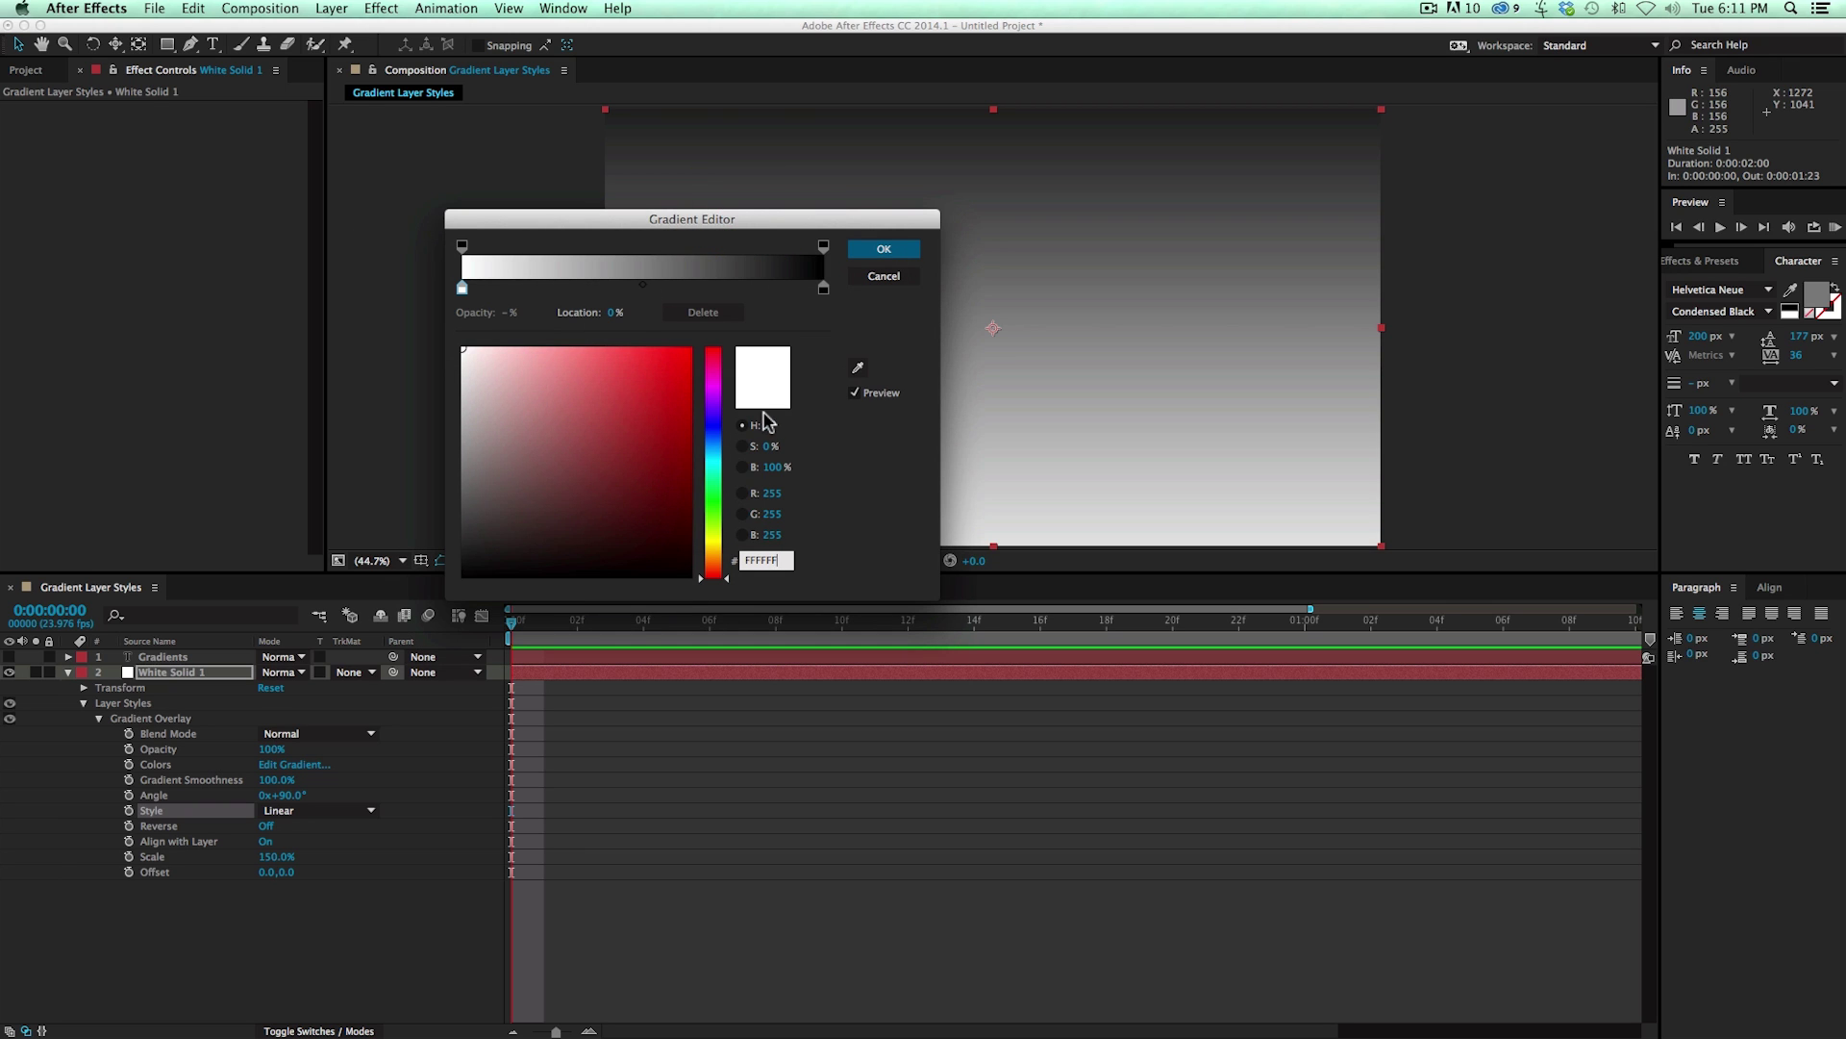
left_click_drag(795, 218, 429, 206)
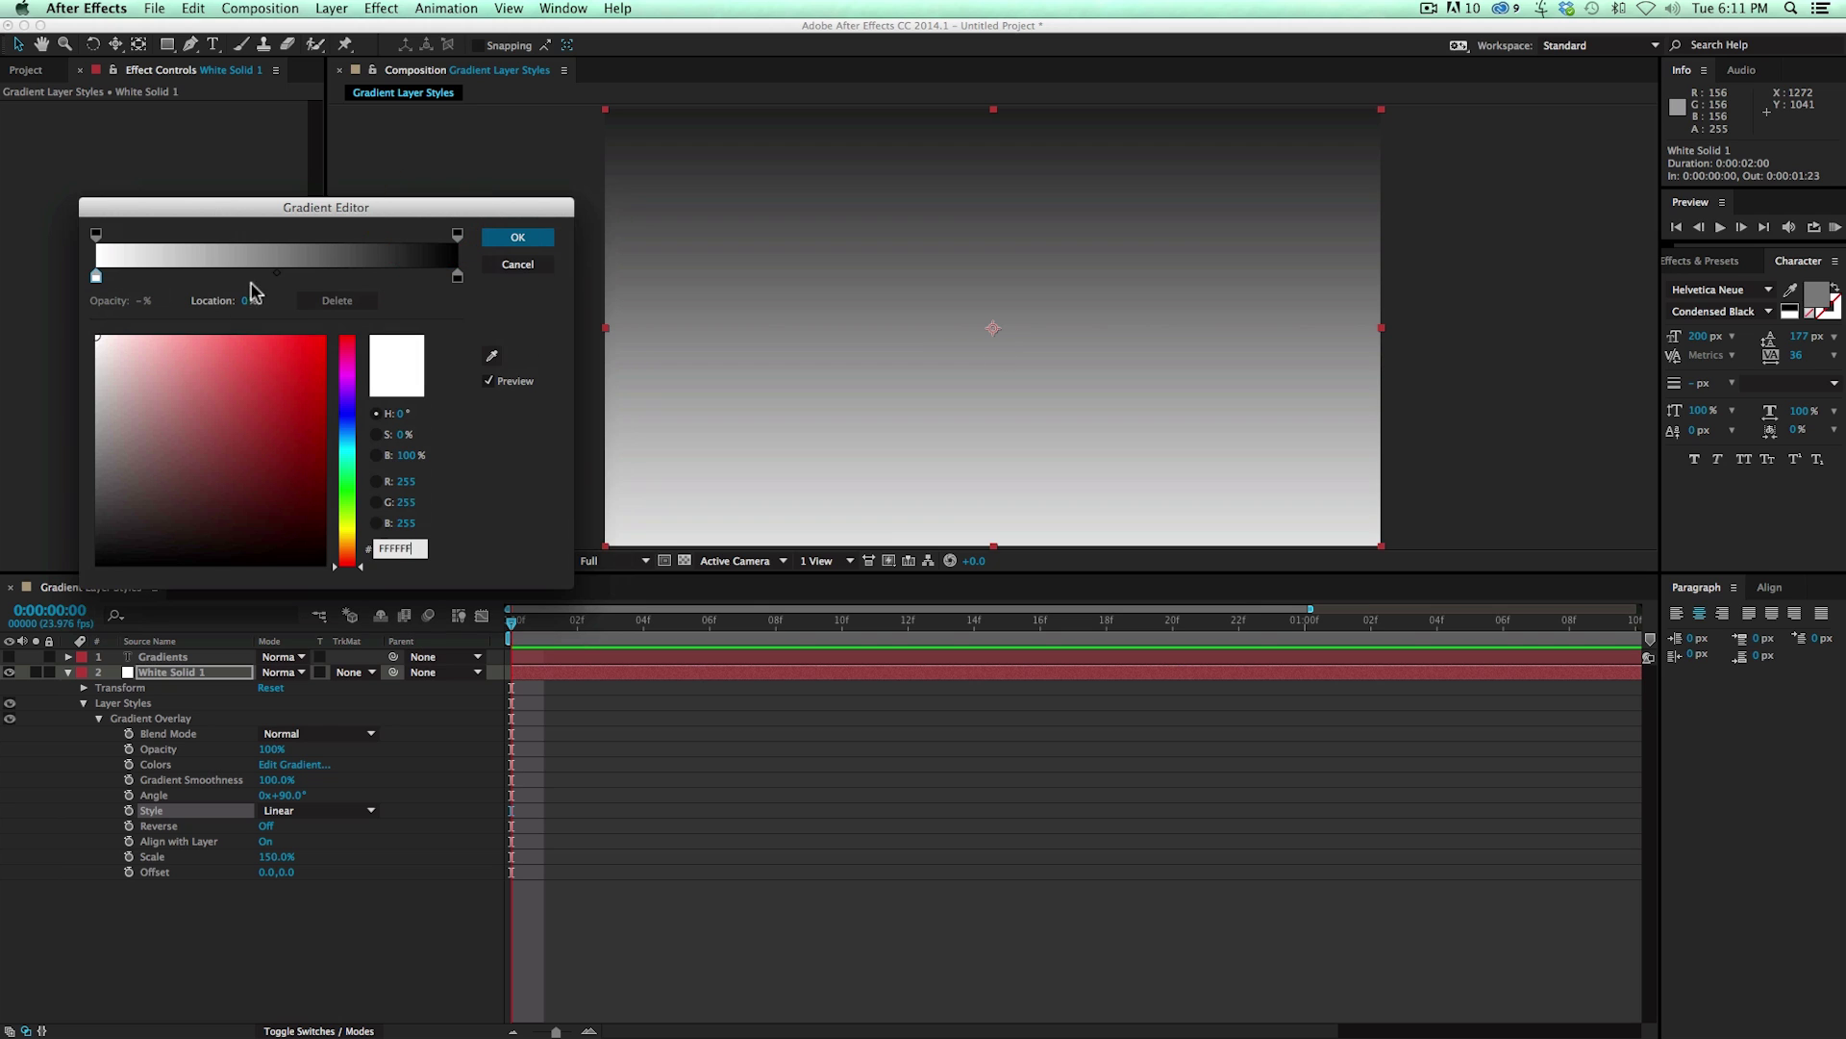
Add a full red colour stop mid-gradient and pull the black end stop to about 74%
left_click(282, 278)
left_click_drag(285, 281, 268, 280)
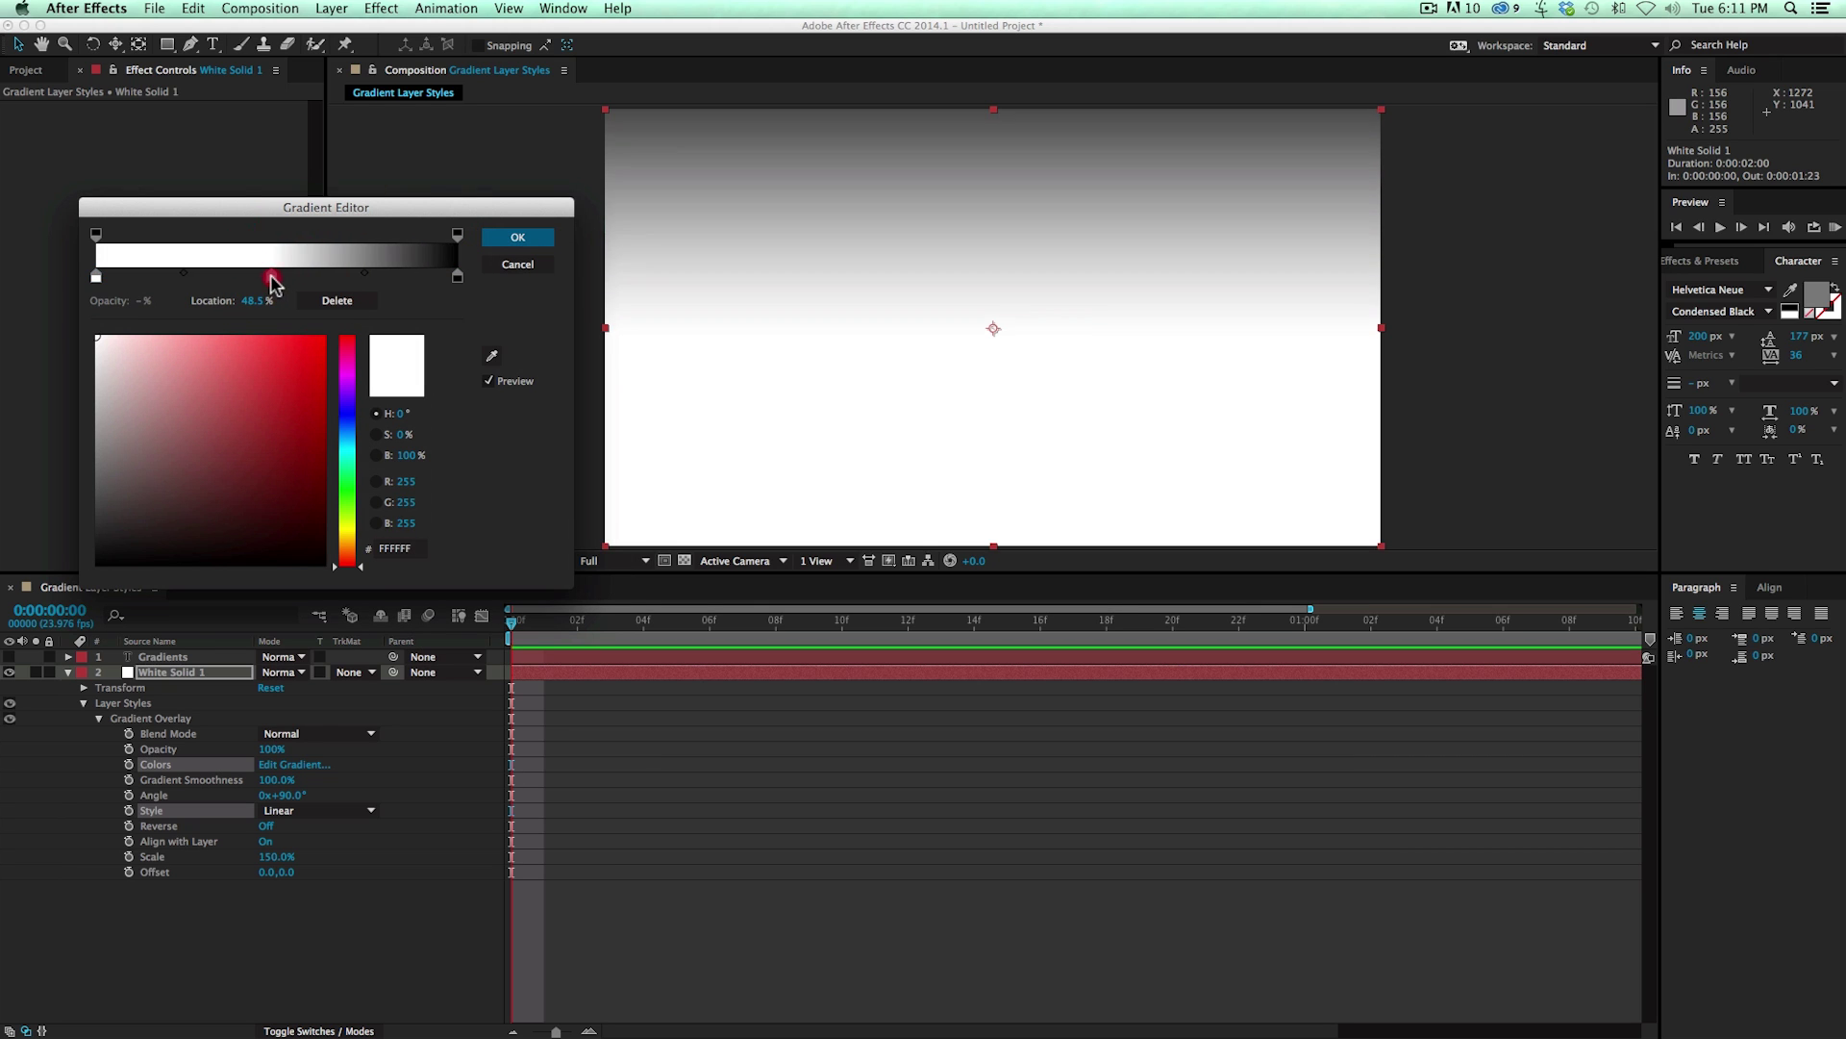
left_click_drag(297, 384, 344, 339)
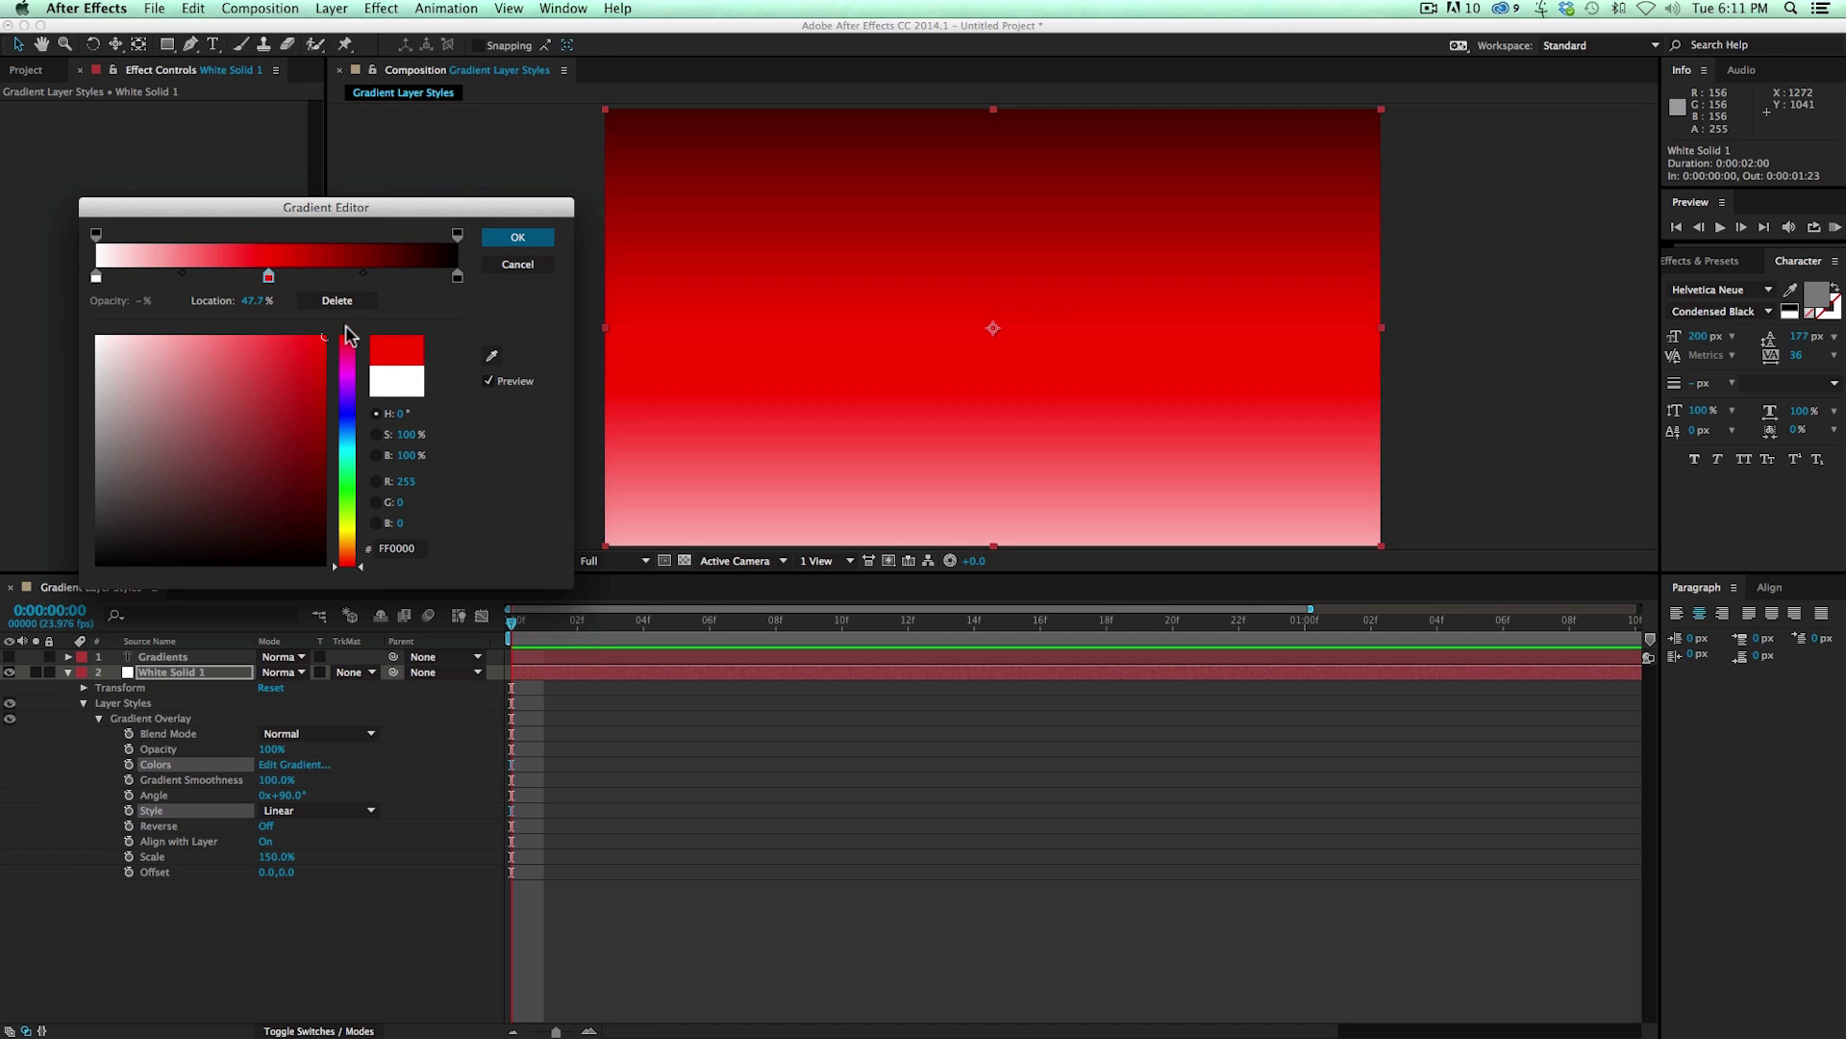
left_click_drag(456, 278, 293, 282)
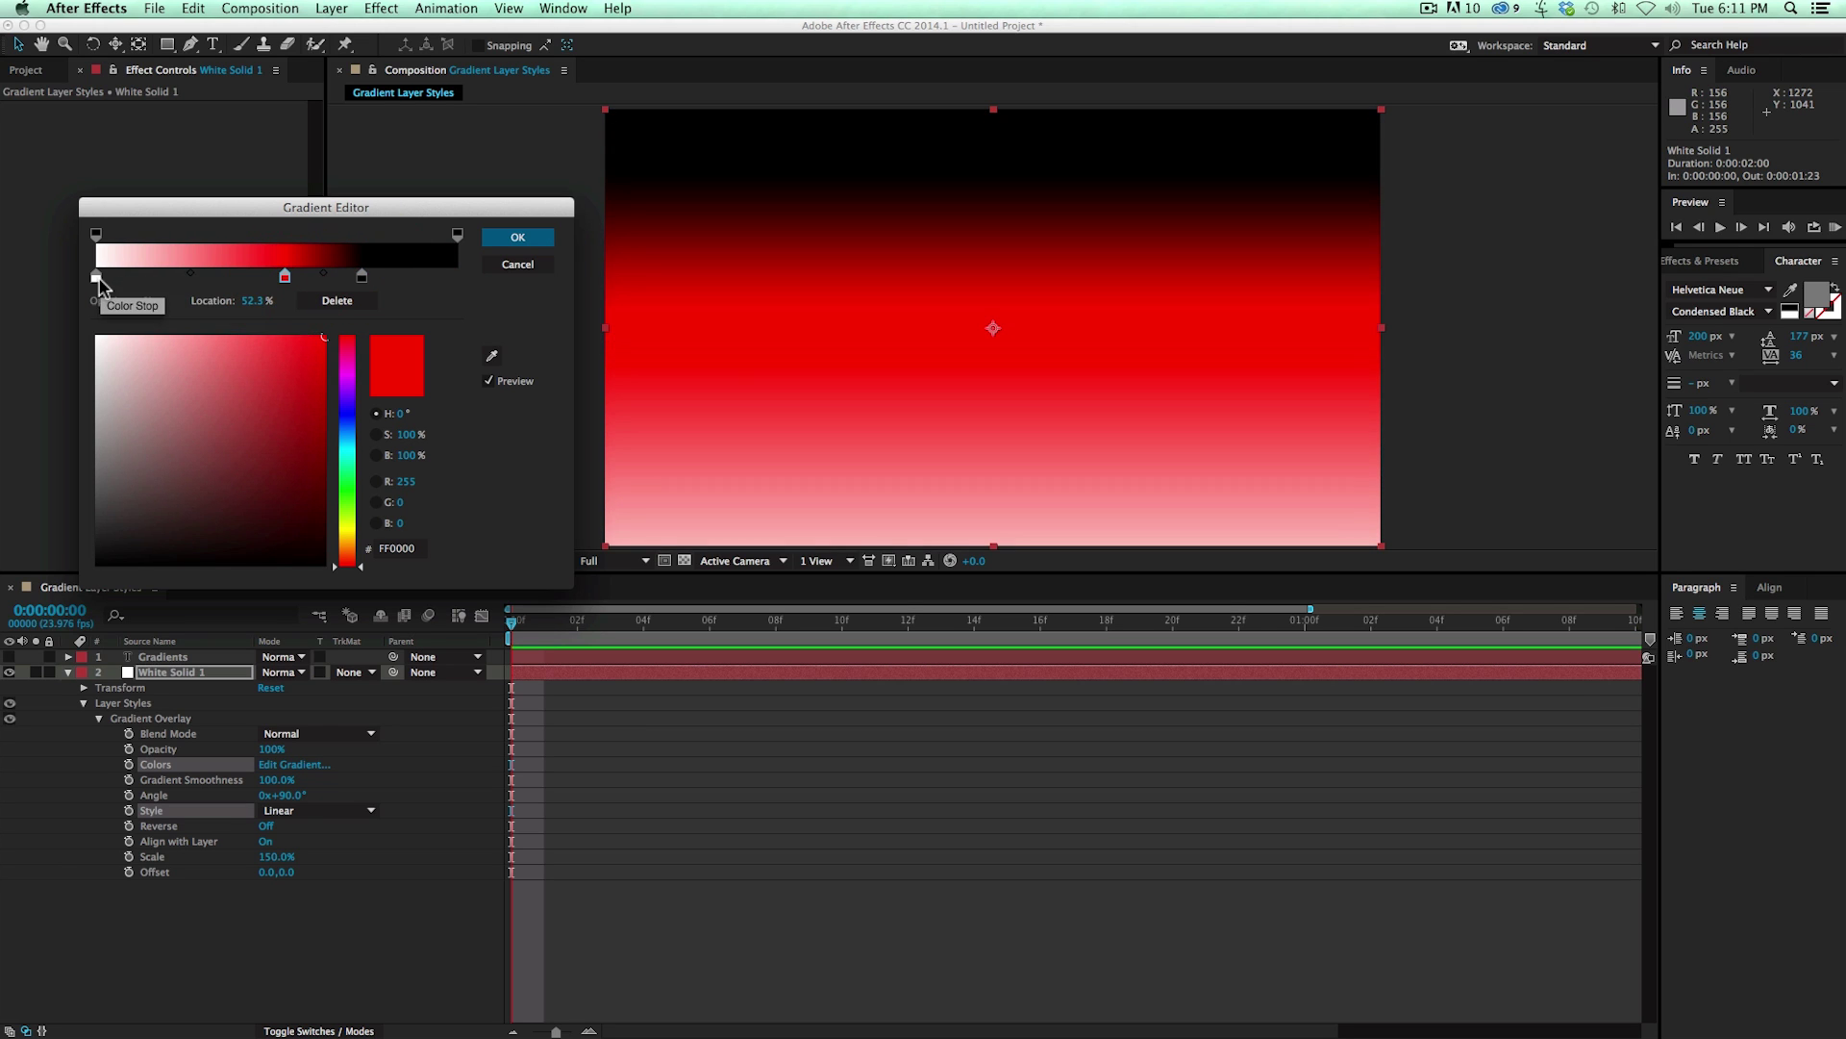
left_click(95, 277)
Recolour the start stop orange-yellow FFB300, move it to about 27%, and nudge the red stop left
left_click(293, 416)
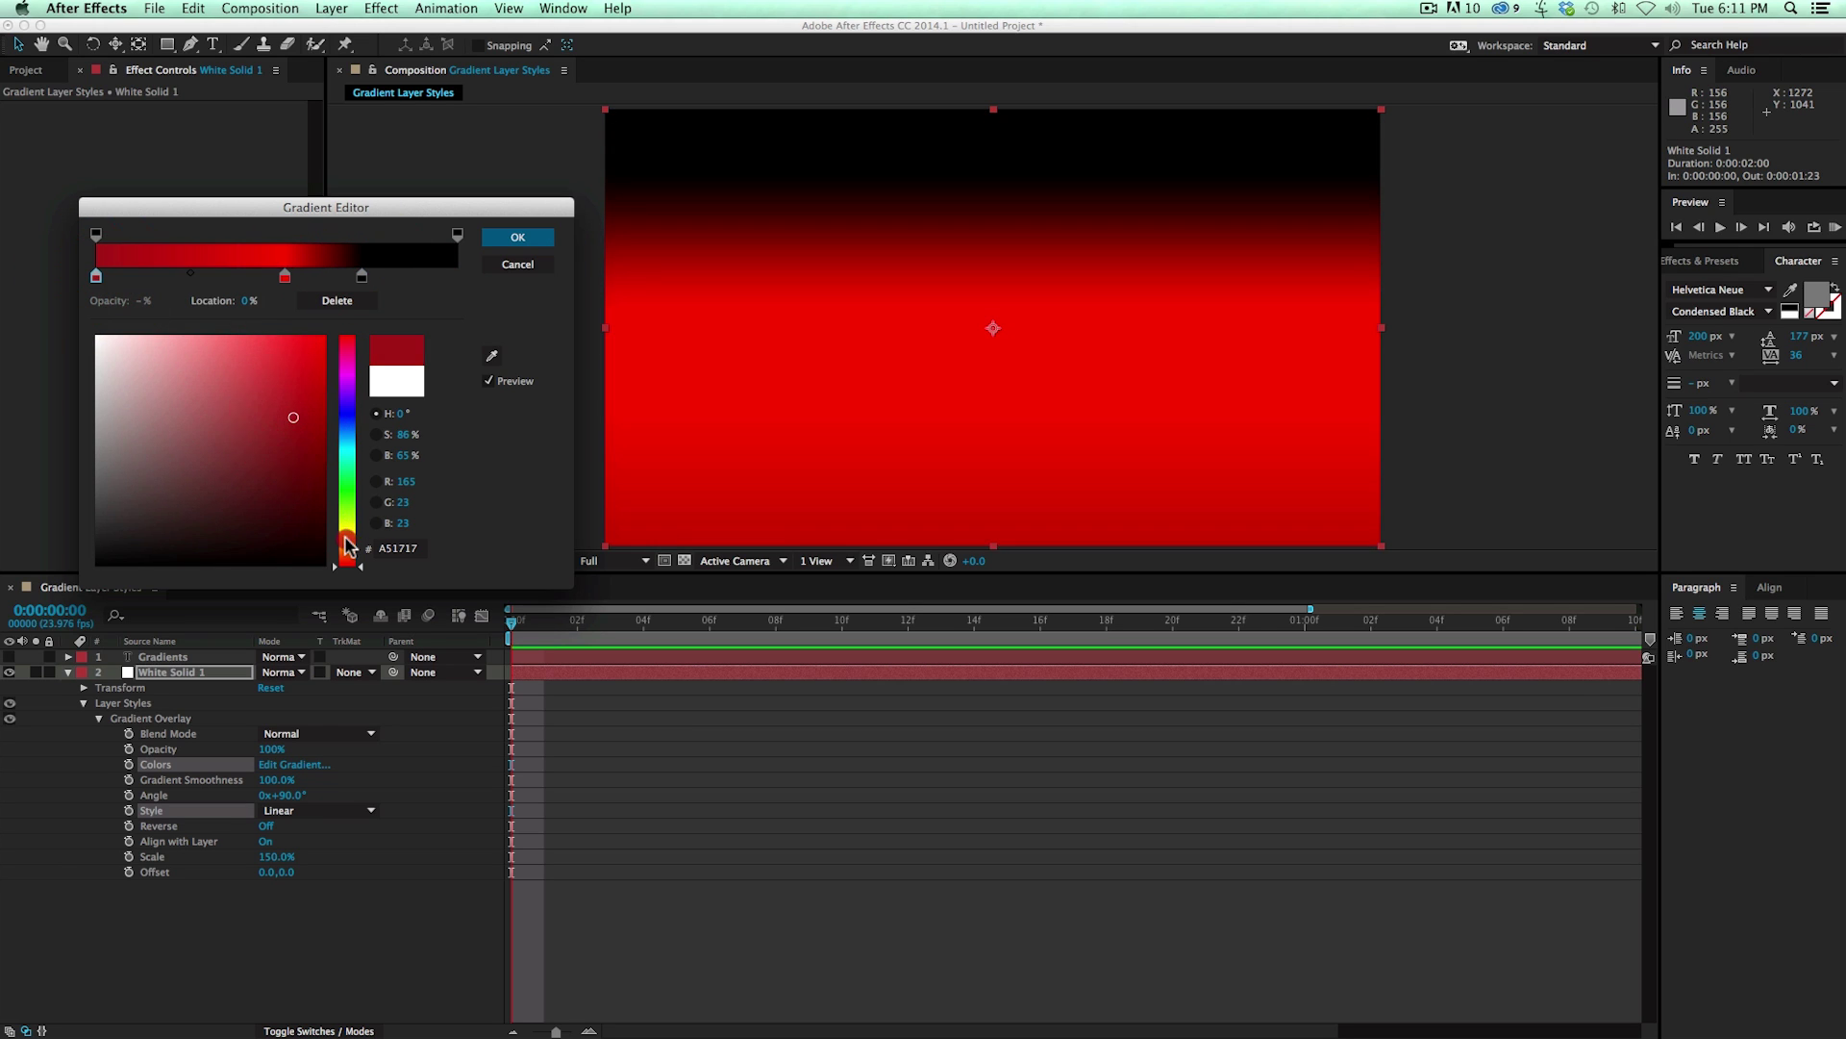
left_click(346, 540)
left_click(325, 337)
left_click_drag(106, 279, 202, 286)
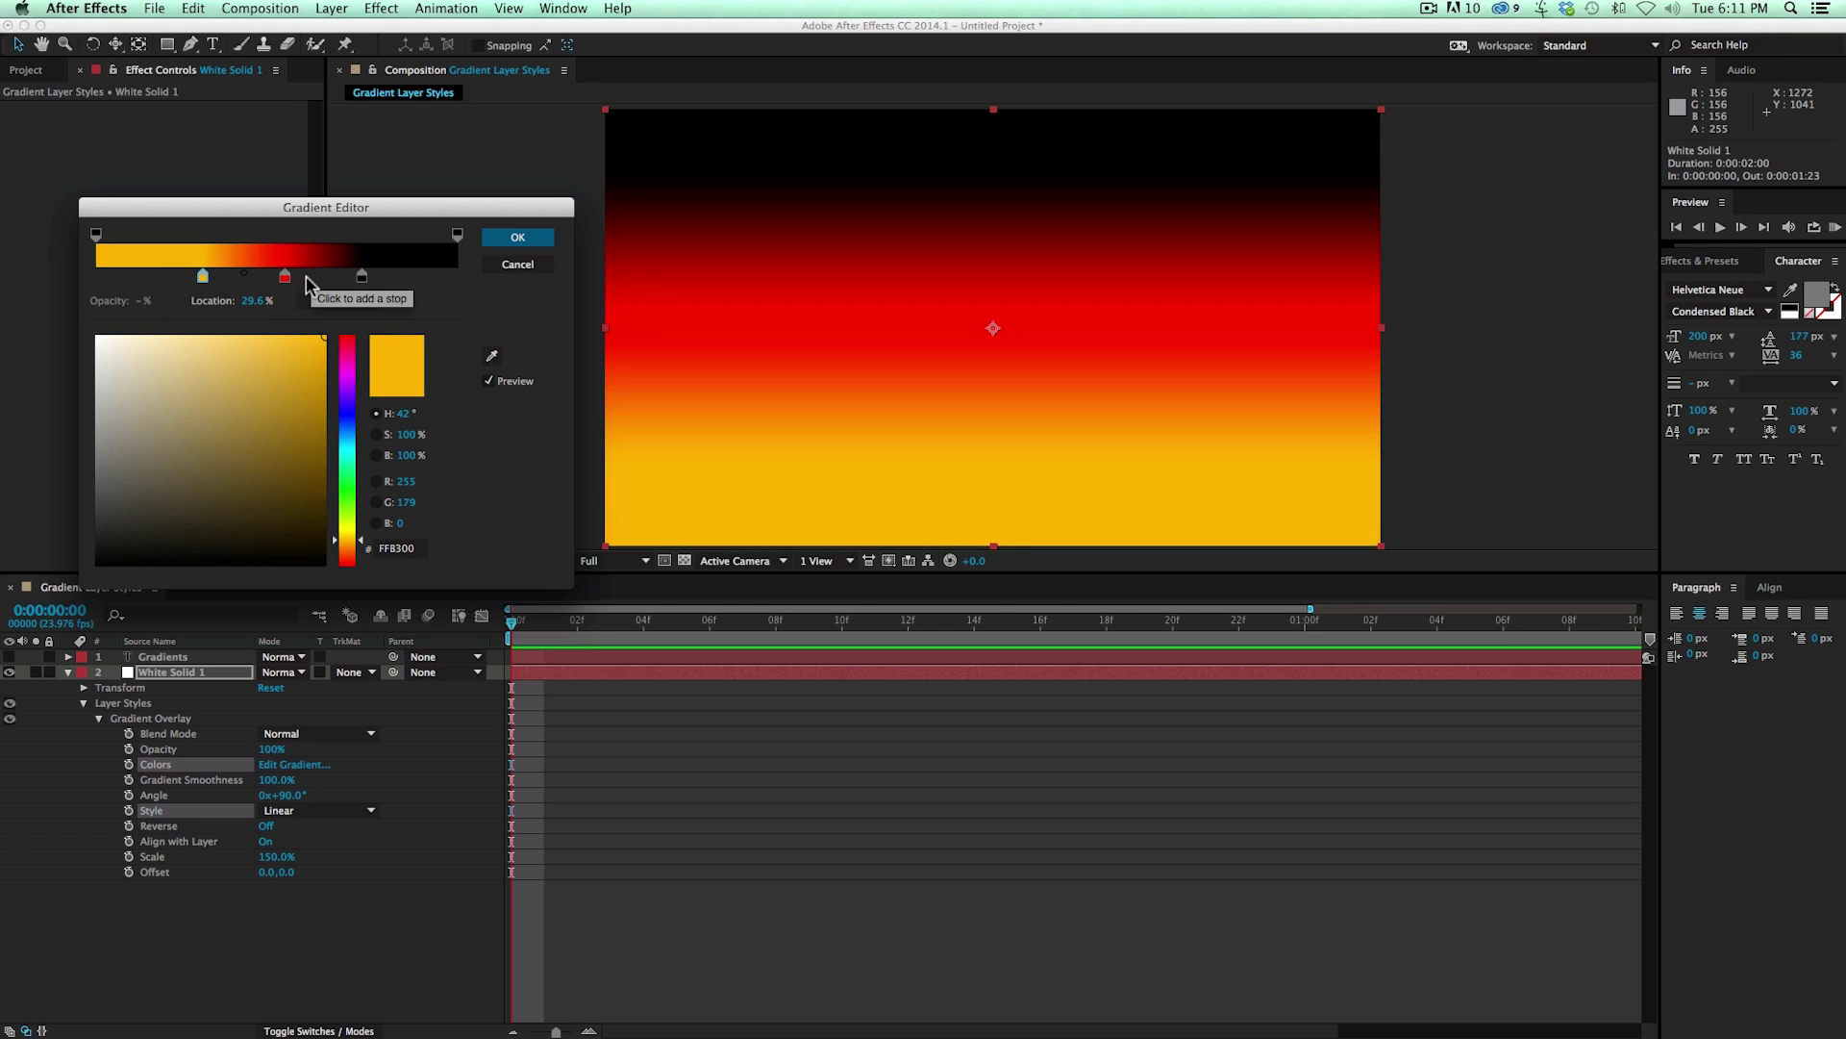
left_click_drag(286, 282, 117, 282)
Add a magenta stop near the start and a cyan 00F3FC stop at about 90.7%
left_click(187, 278)
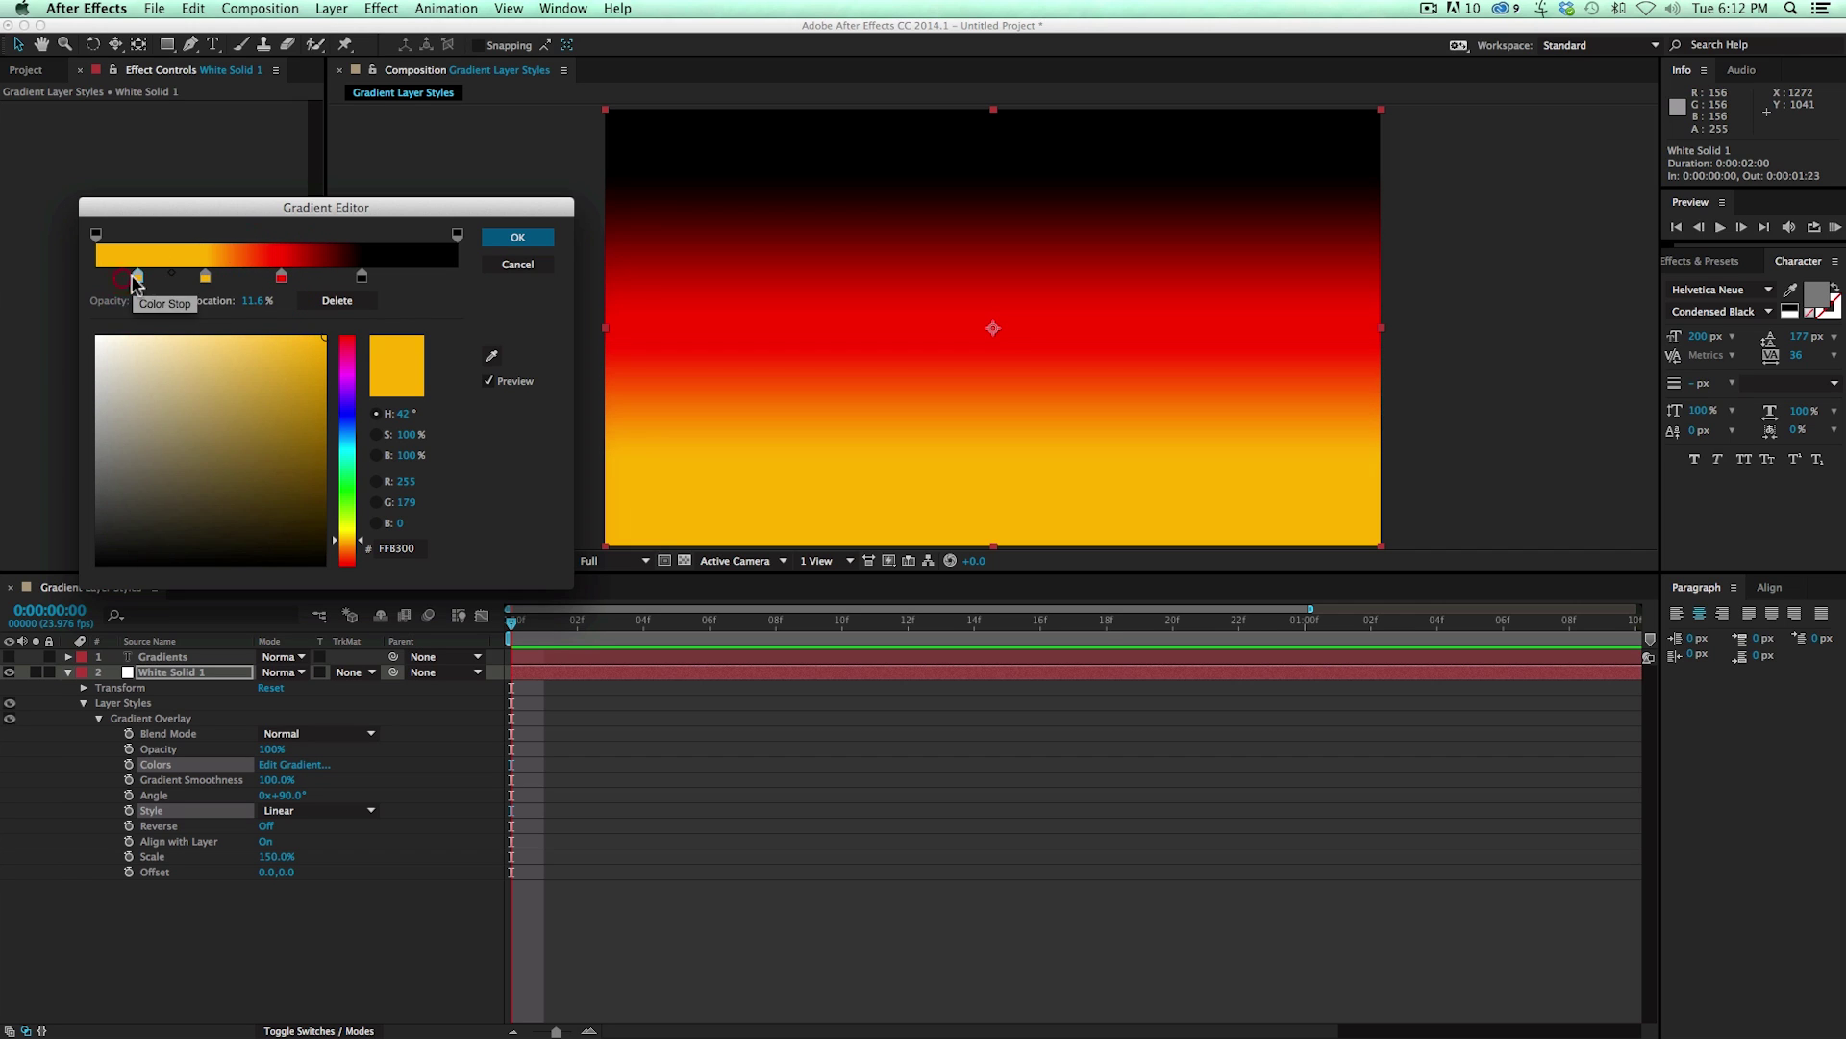
left_click(347, 375)
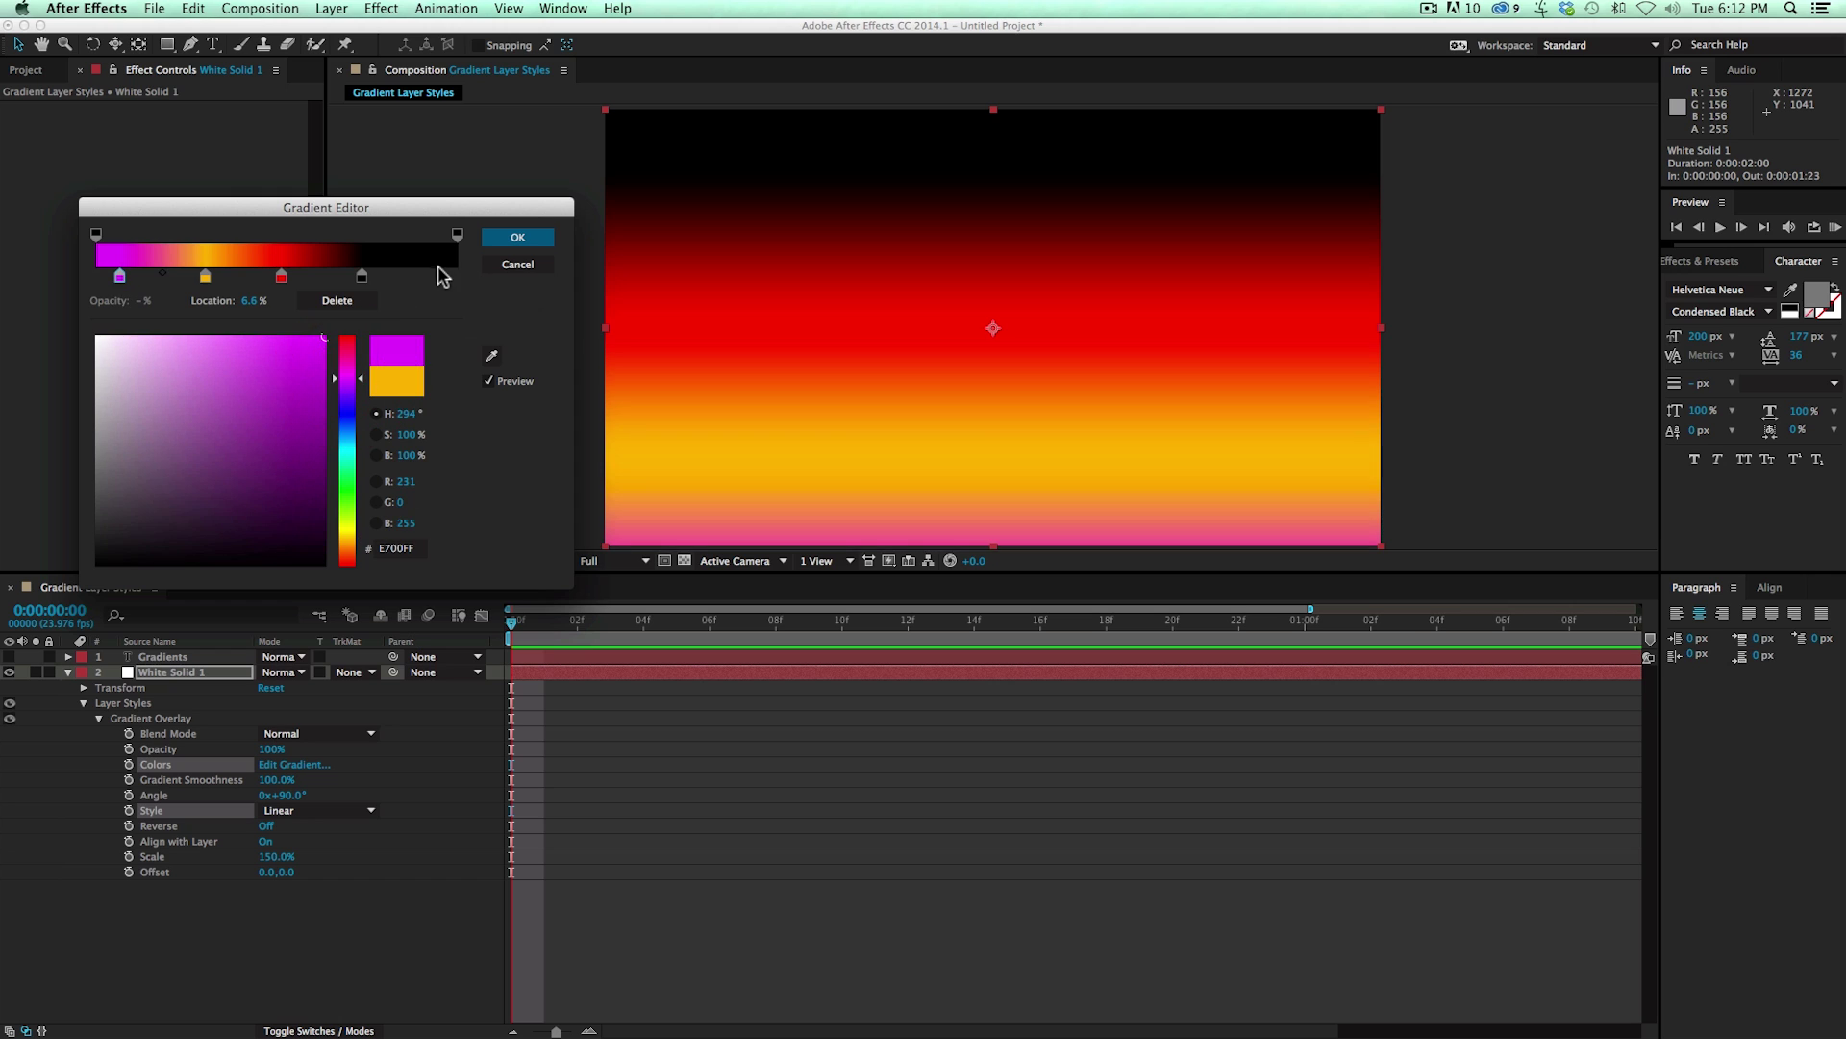
left_click(439, 277)
left_click(348, 449)
left_click(324, 338)
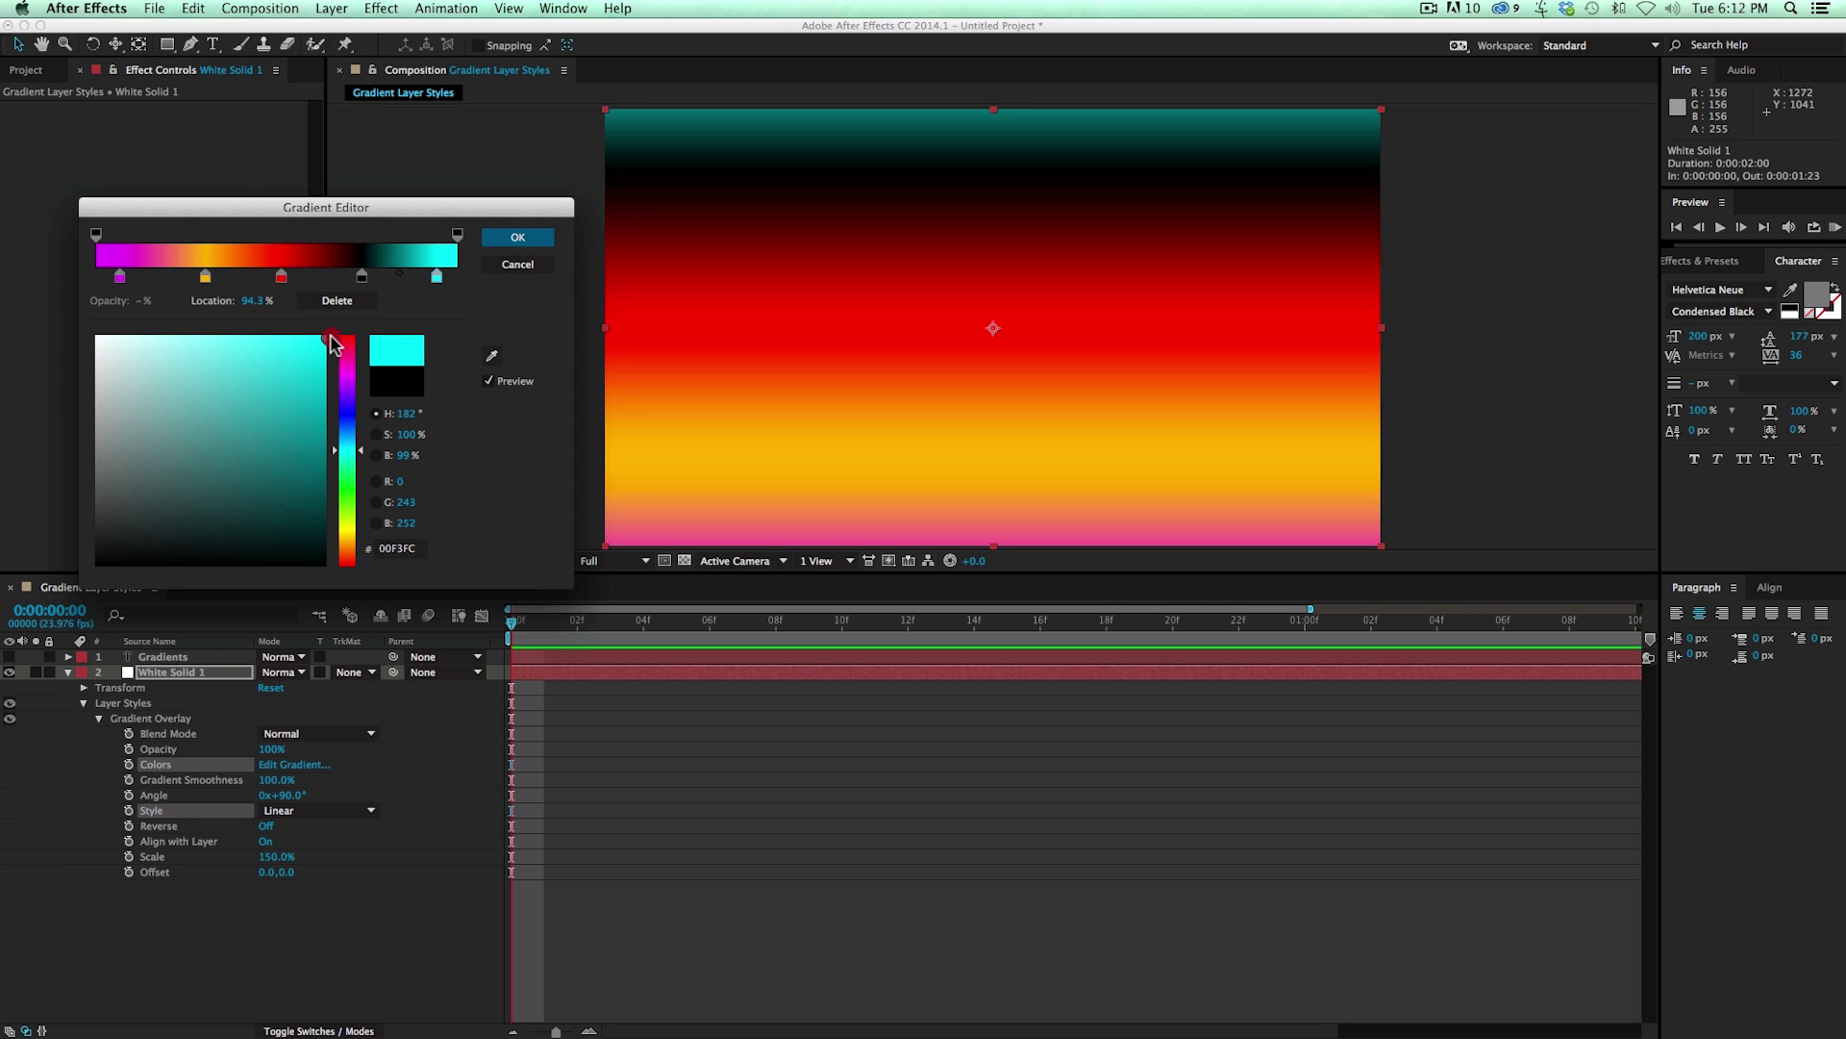
left_click_drag(434, 279, 424, 278)
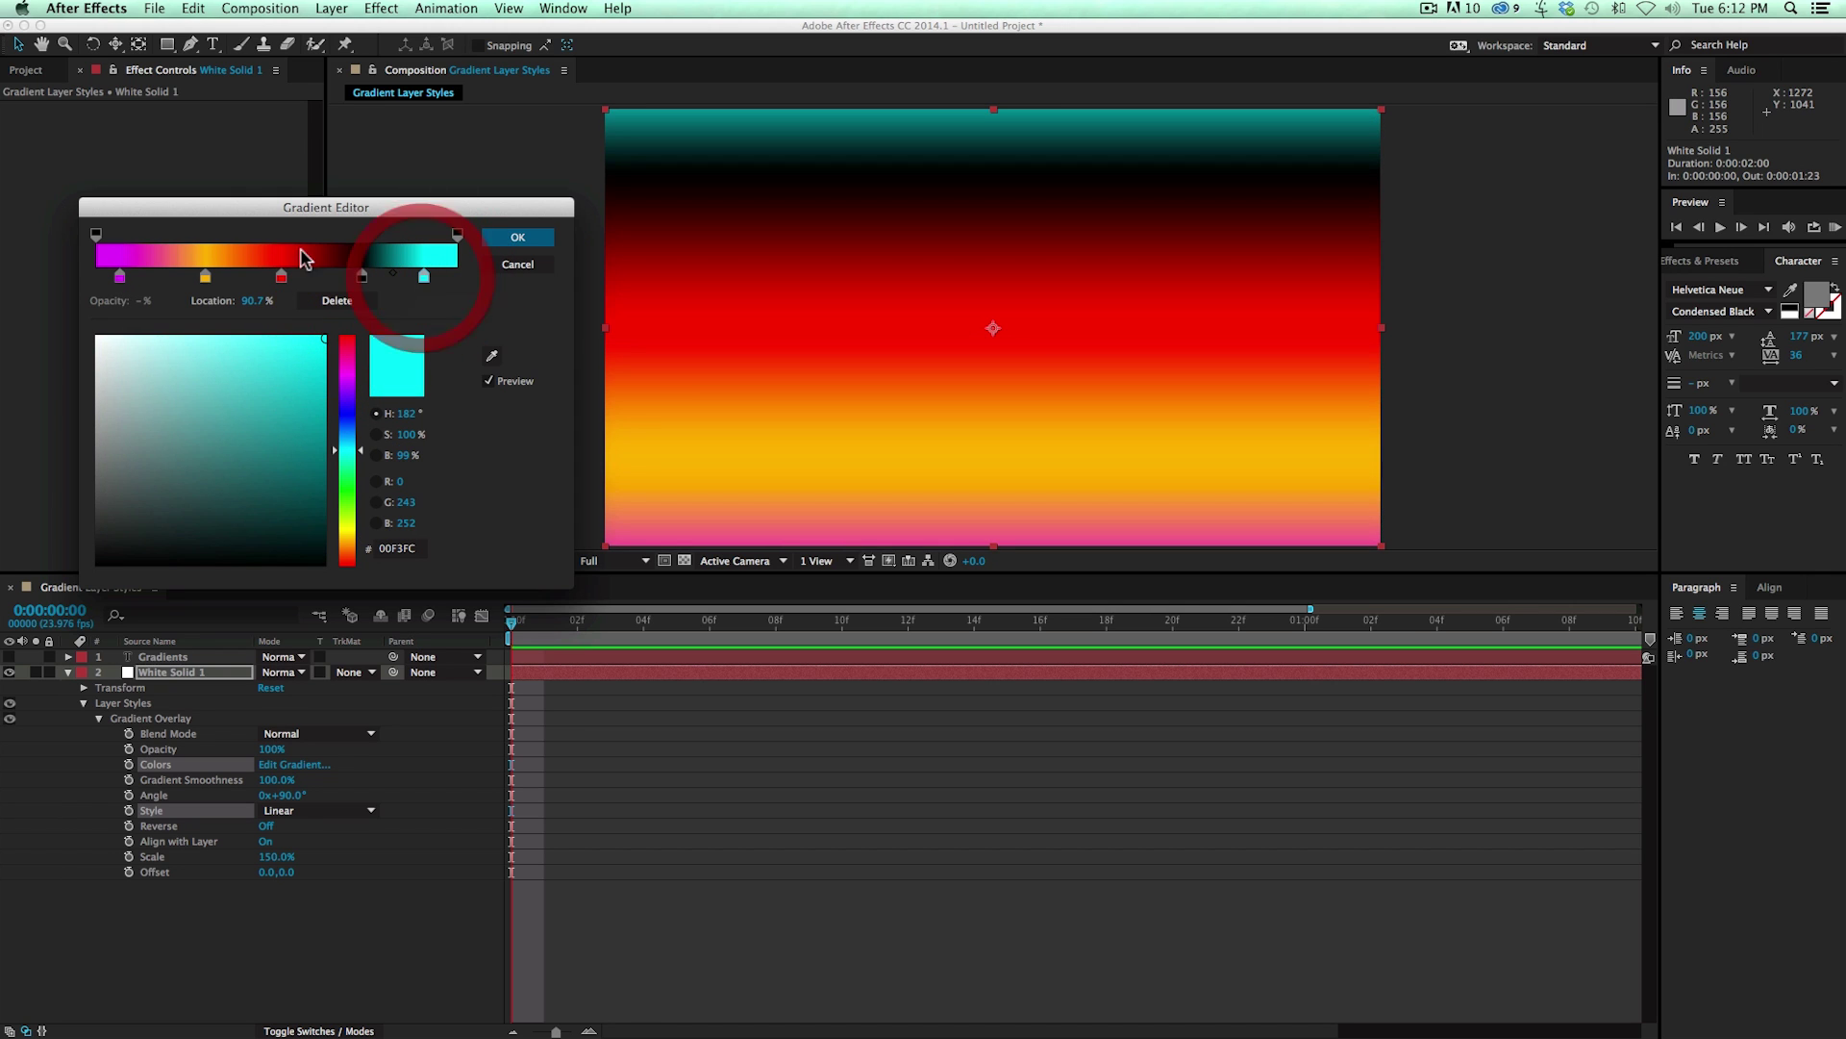
Fade the gradient start to 0% opacity, add a 100% opacity stop near 49.9%, and confirm
left_click(95, 236)
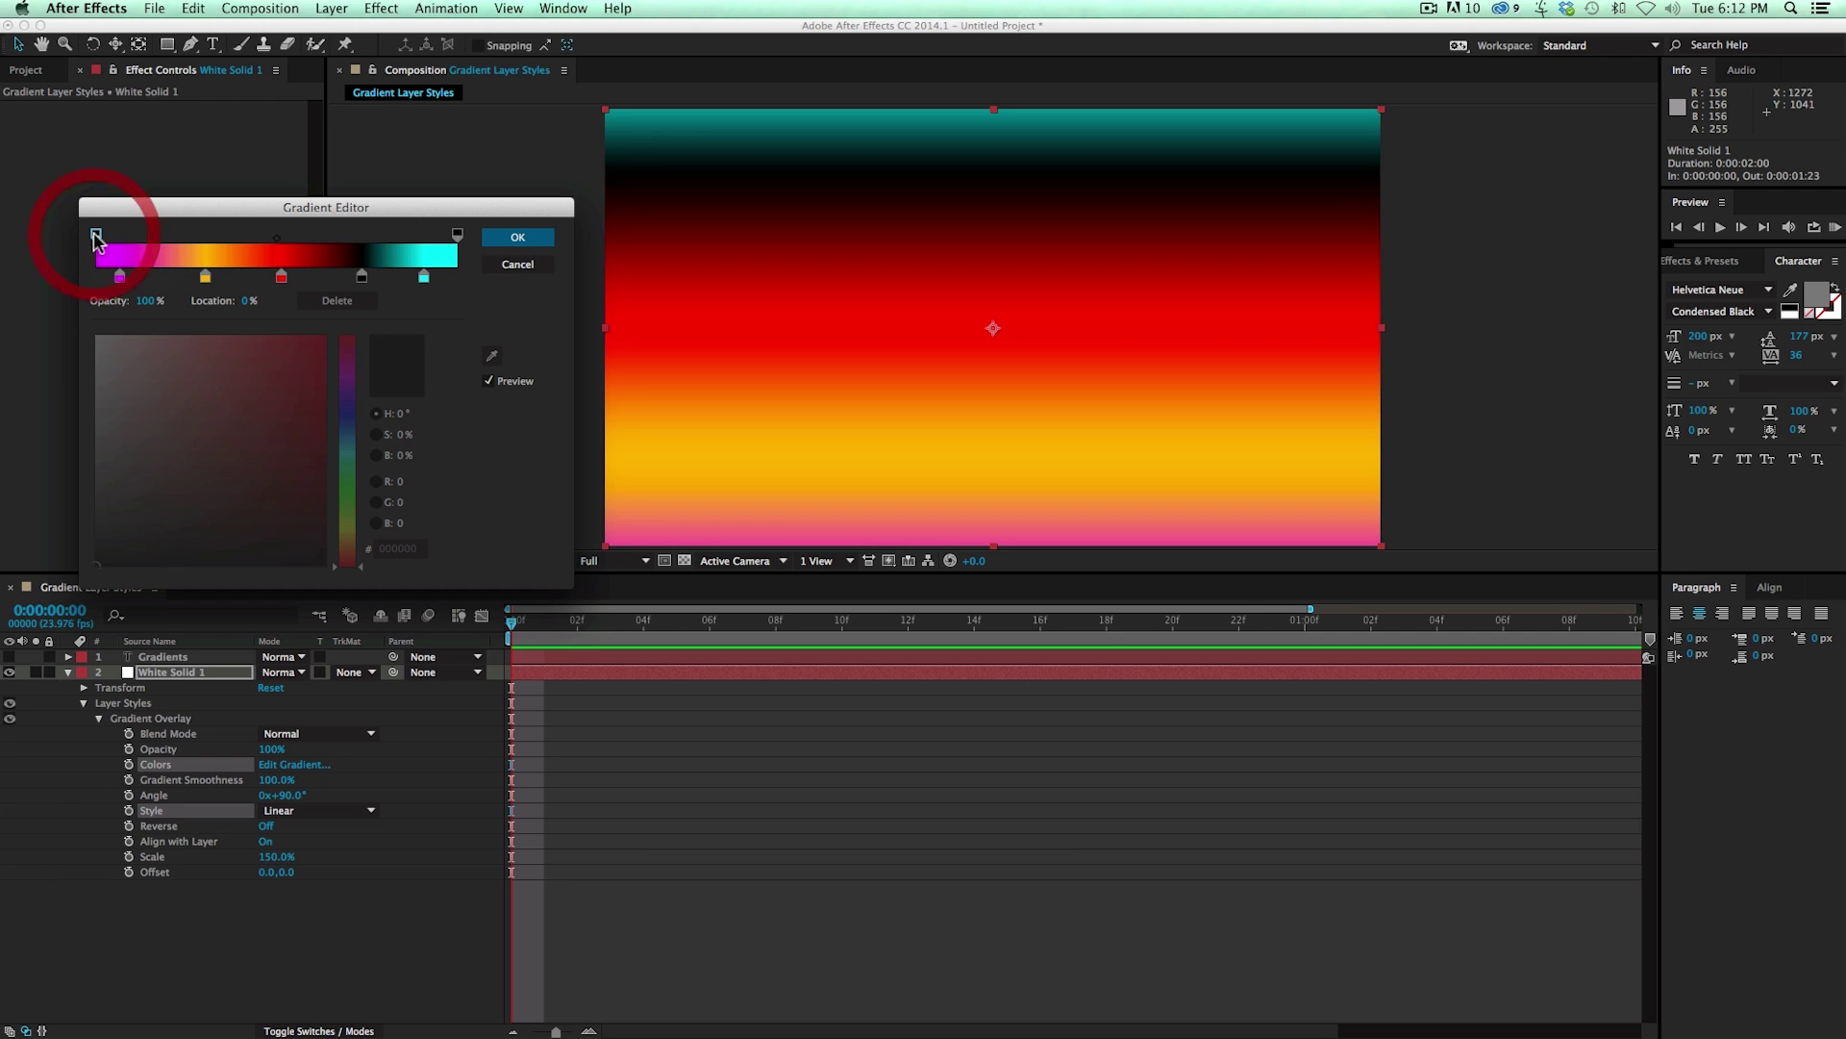
left_click_drag(151, 302, 6, 304)
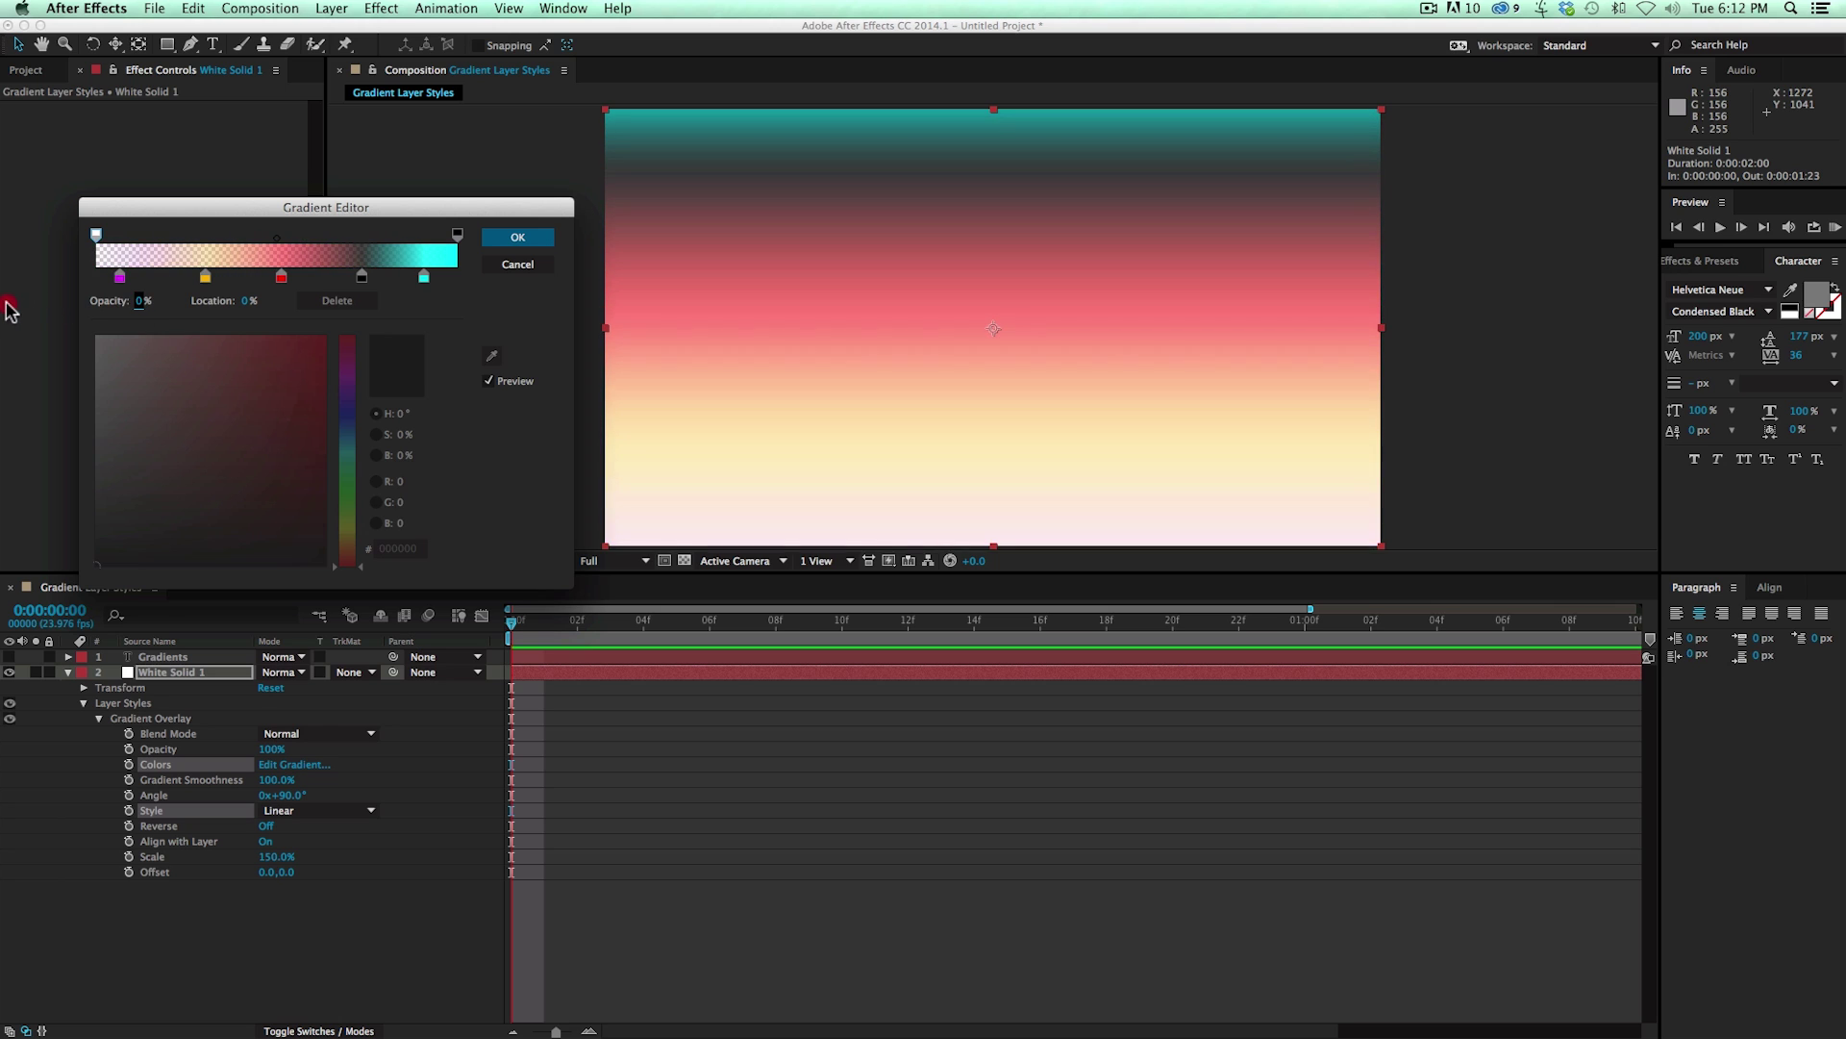
left_click_drag(437, 234, 276, 235)
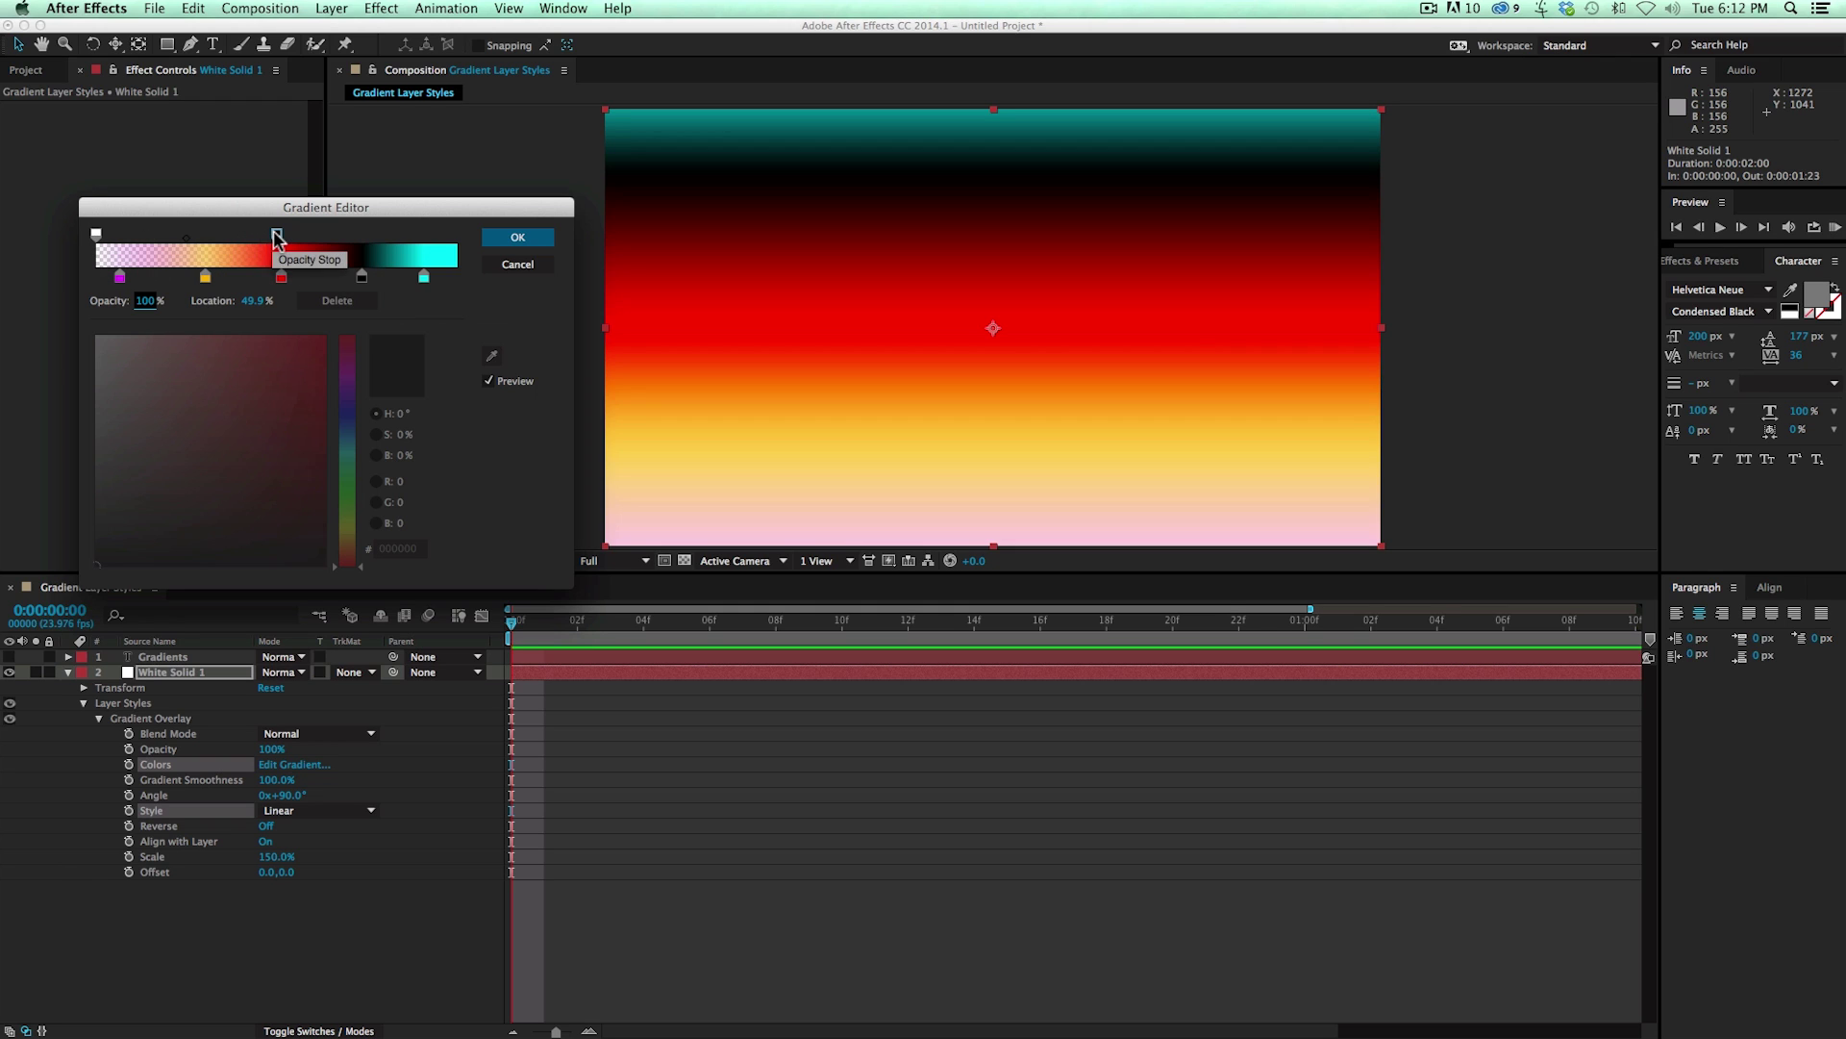
key("Return")
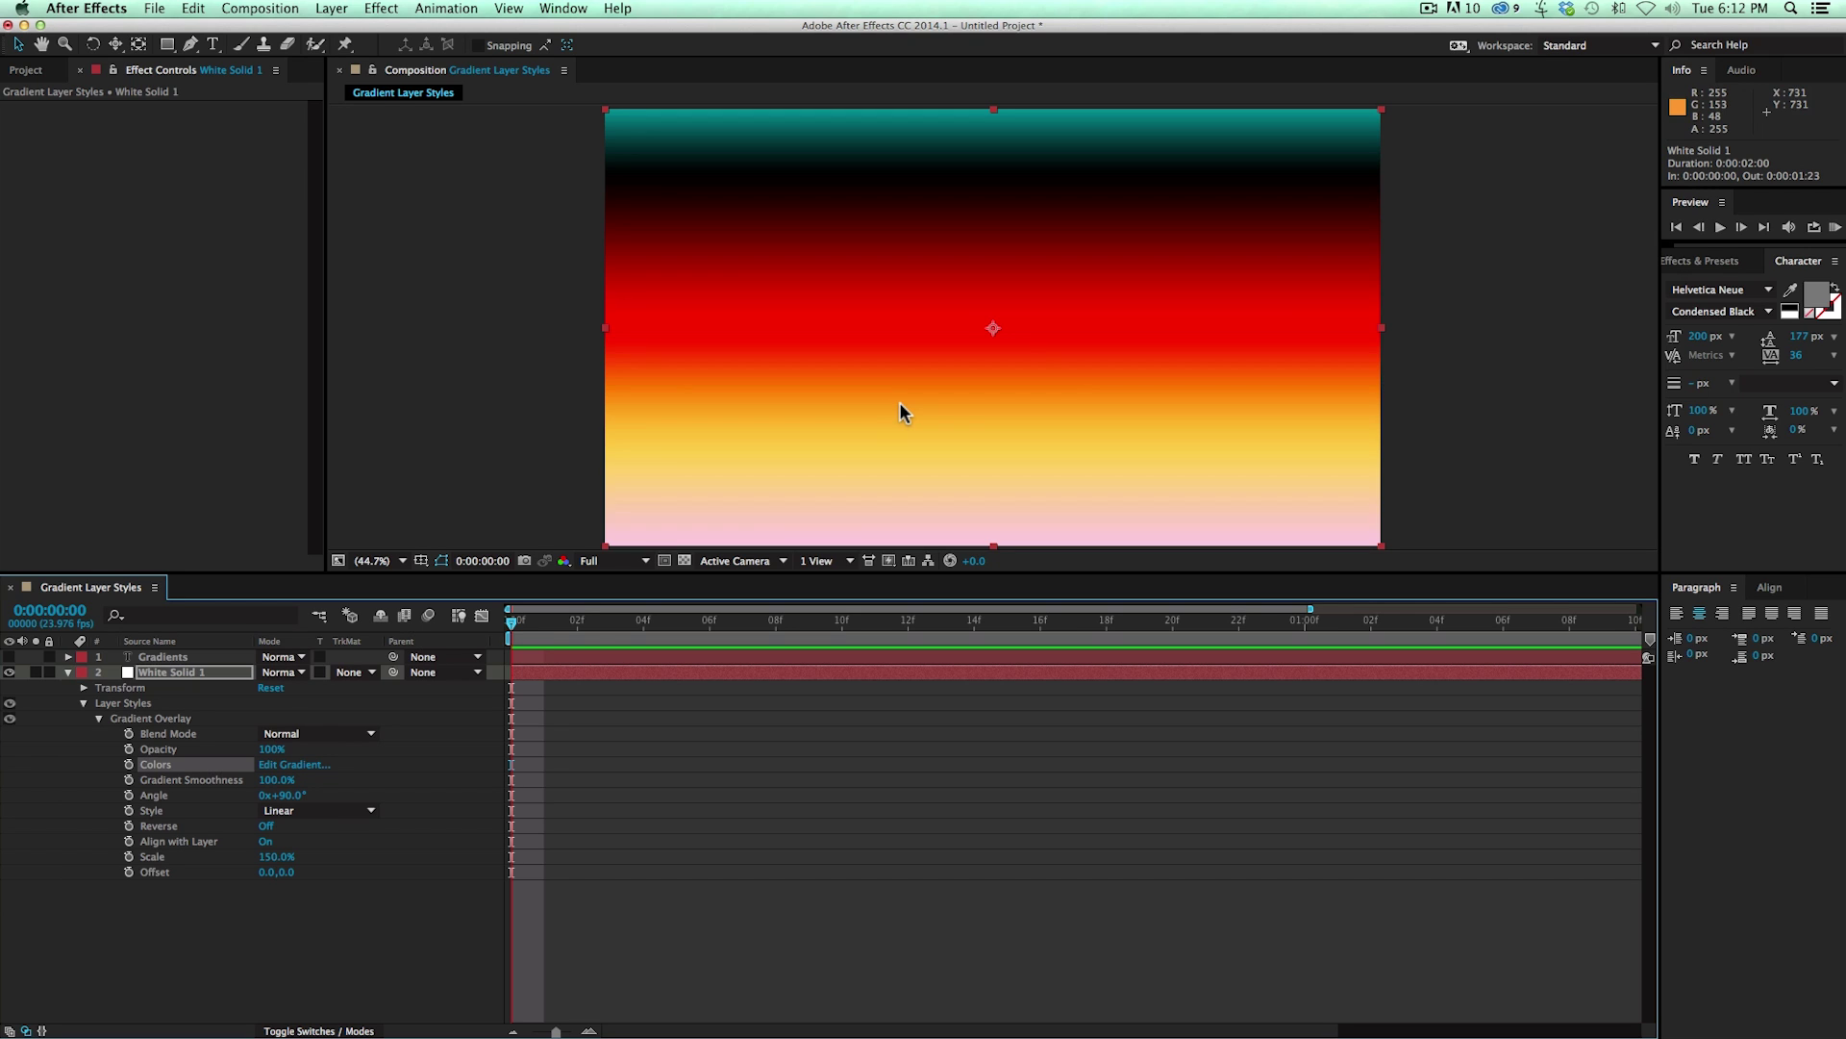
Try Radial, then set the multicolour Gradient Overlay's style to Angle
left_click(314, 812)
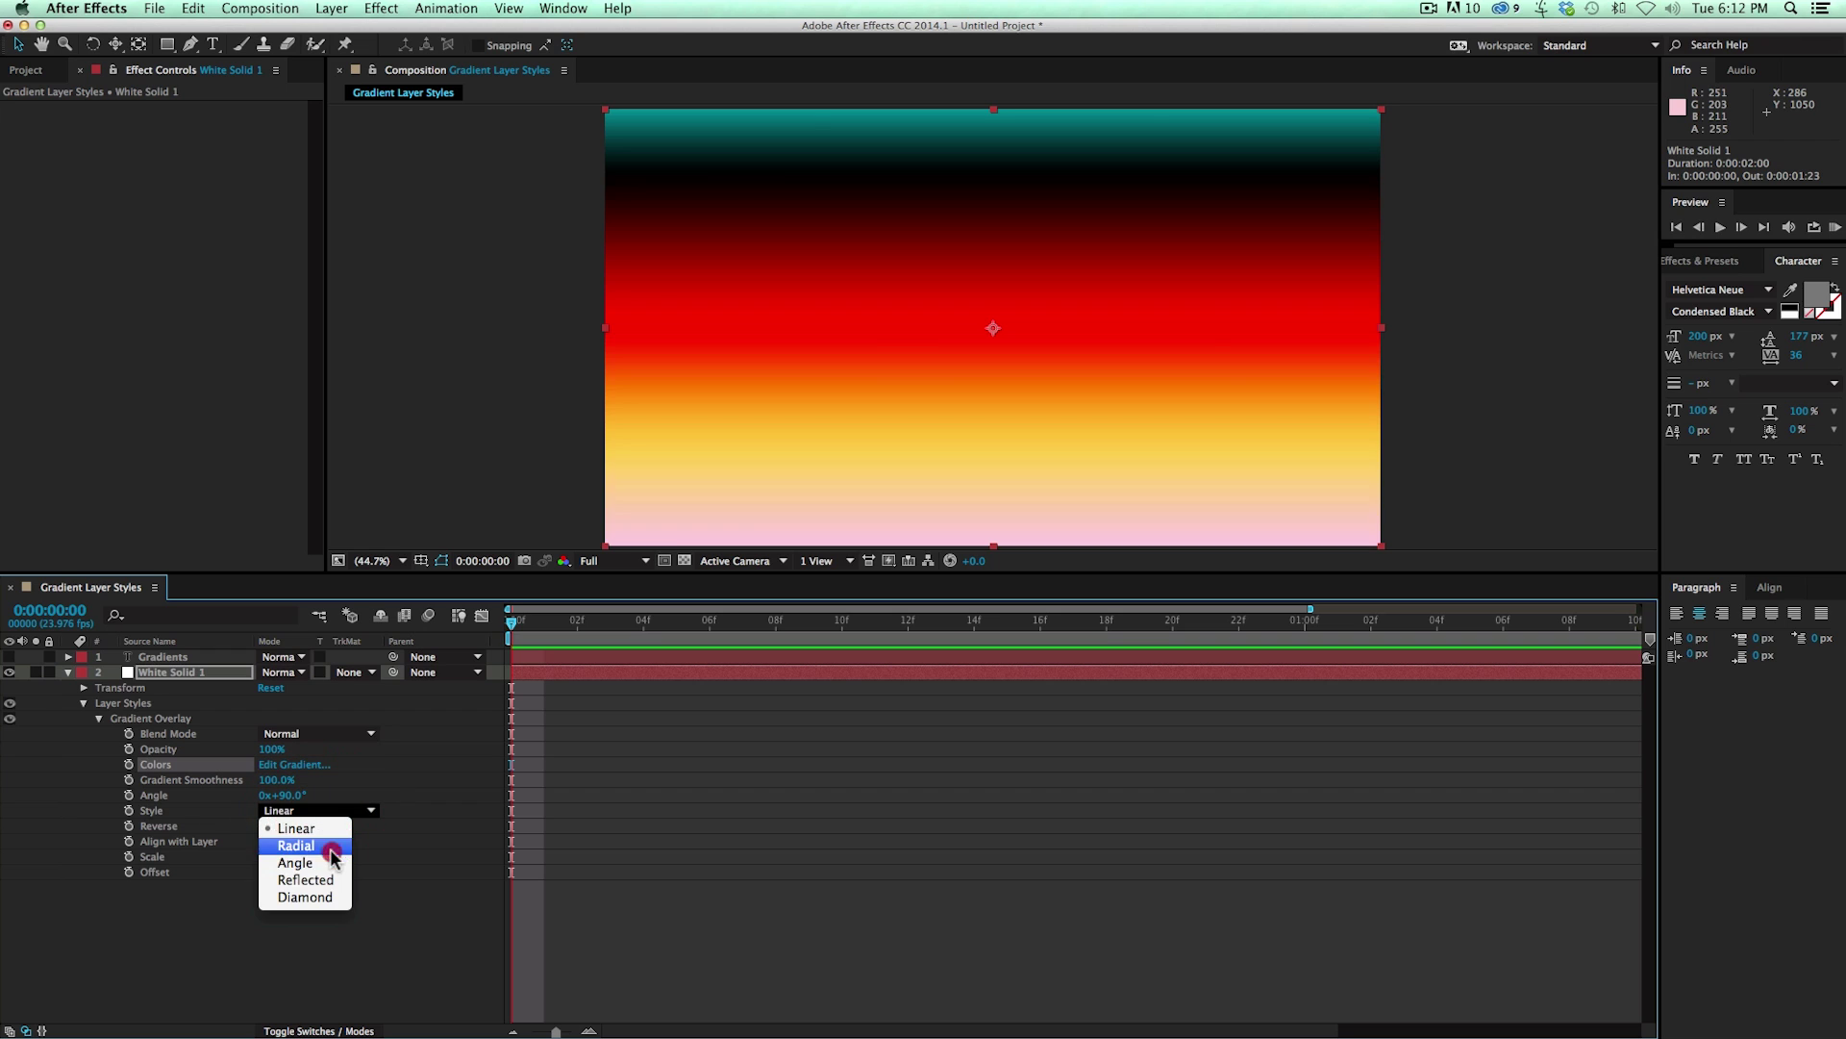
left_click(332, 848)
left_click(337, 809)
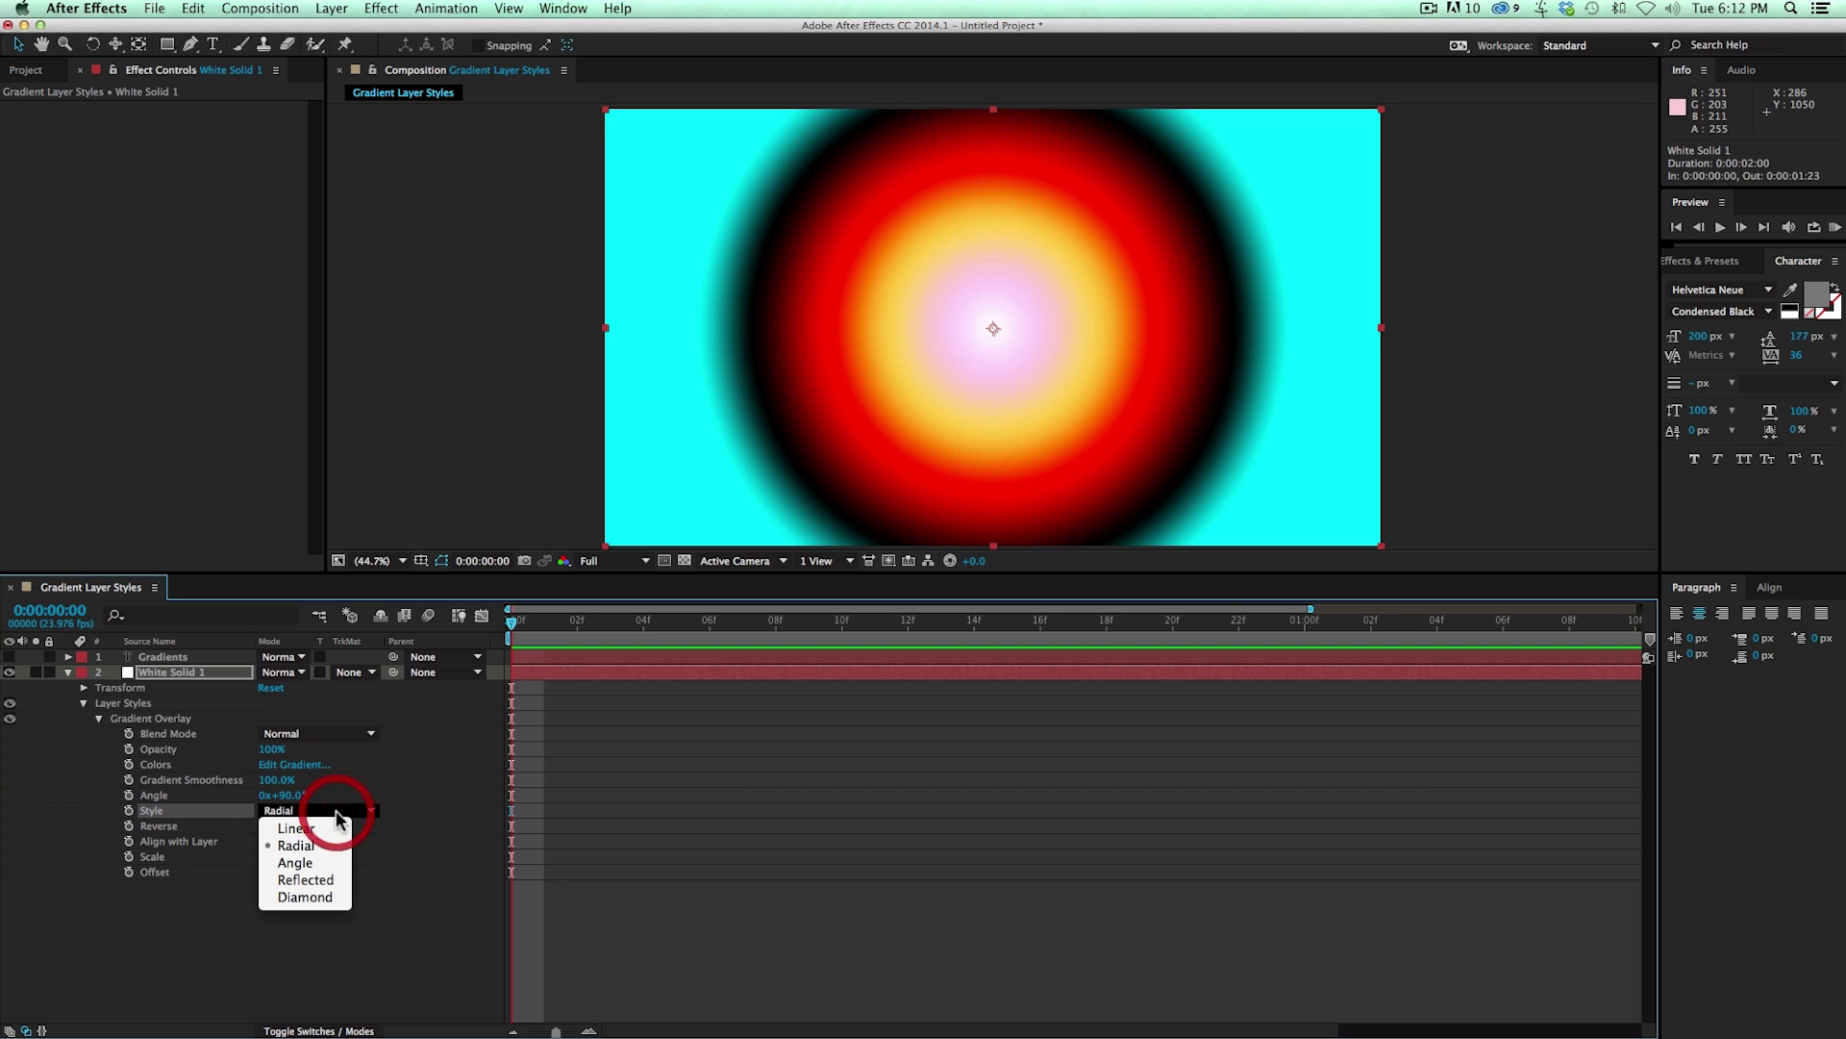
left_click(327, 863)
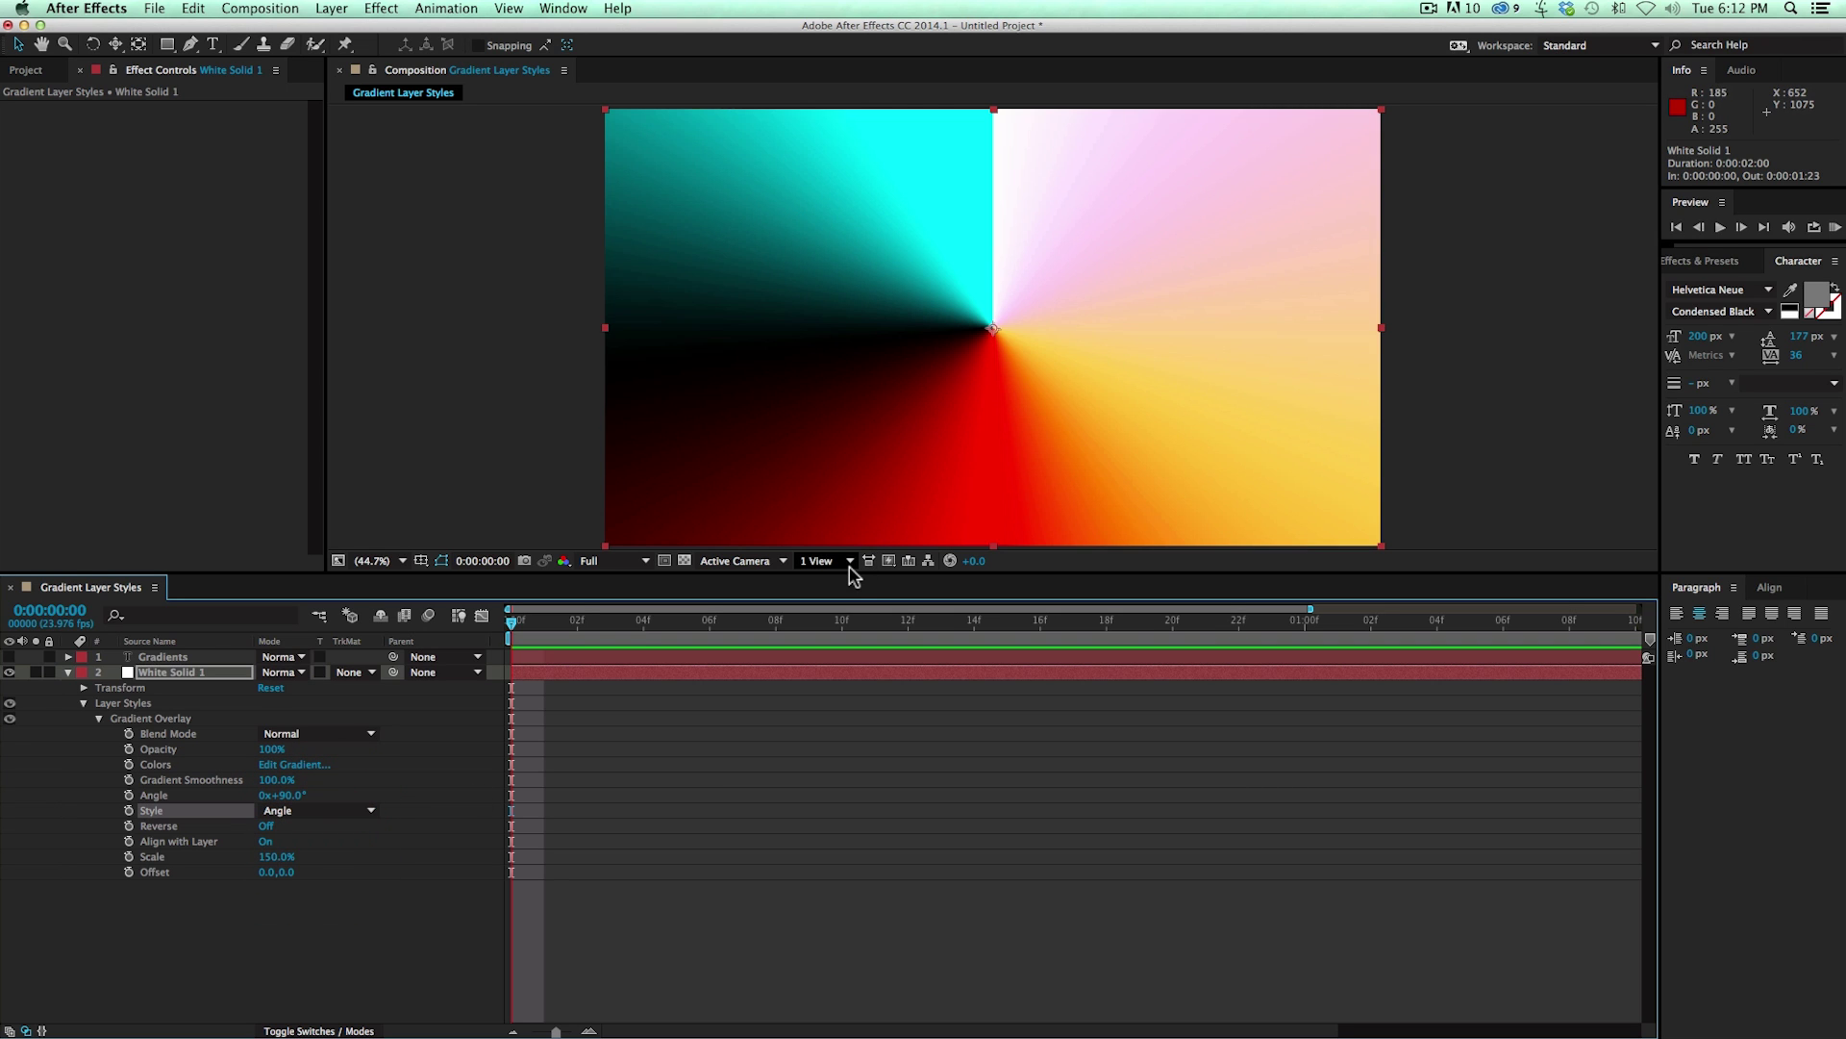